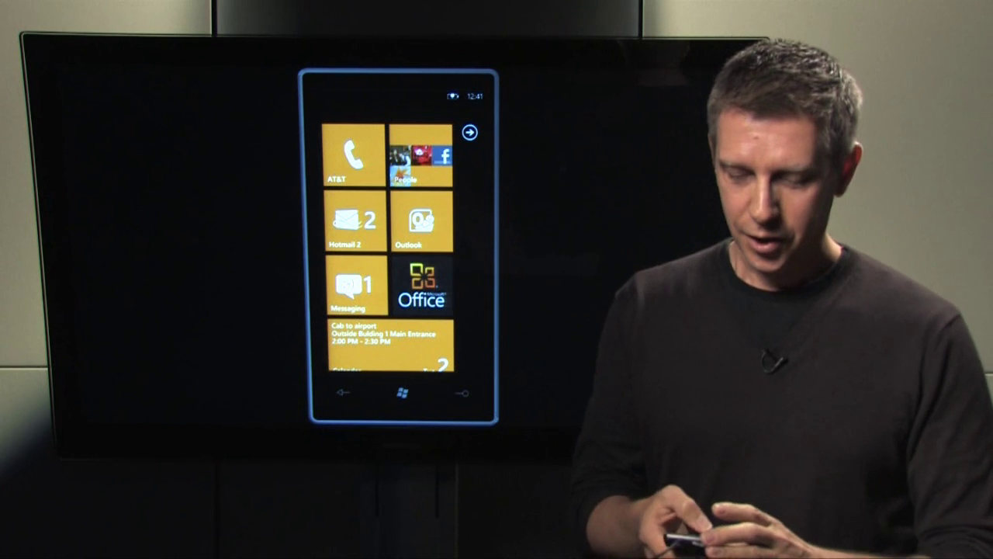
# - Open the Outlook inbox and look through its unread, flagged and urgent views before returning to all messages
pyautogui.scroll(-3, 381, 282)
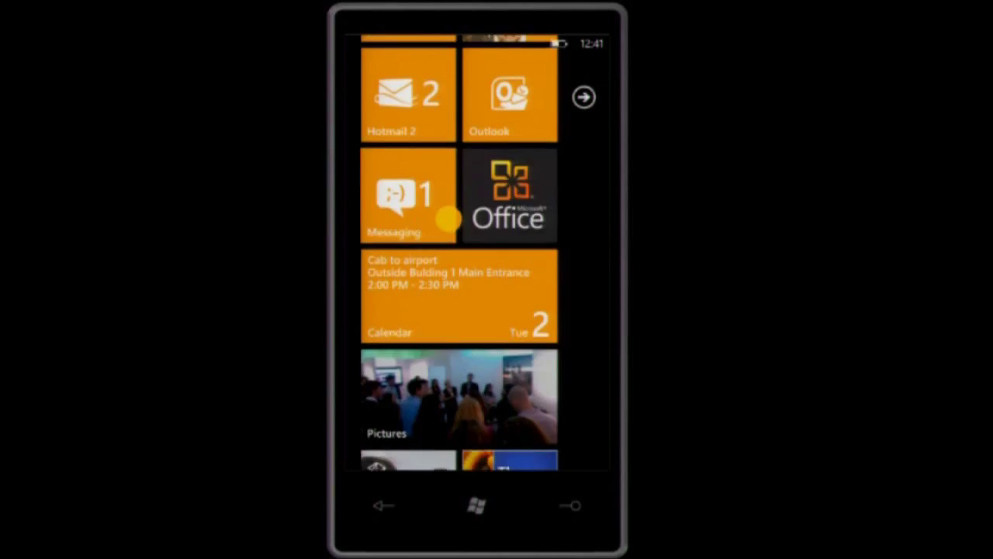
pyautogui.moveTo(447, 220); pyautogui.dragTo(443, 326)
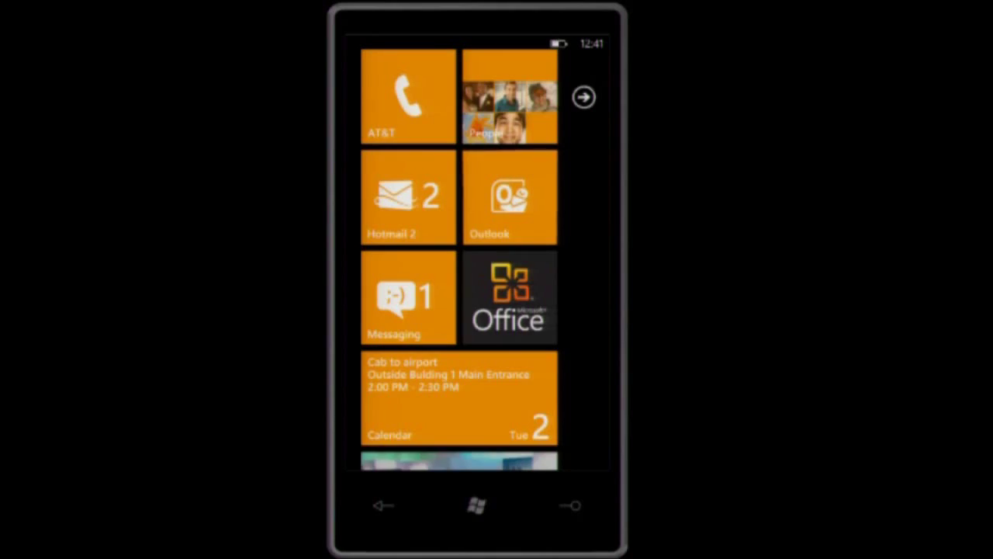
pyautogui.click(509, 197)
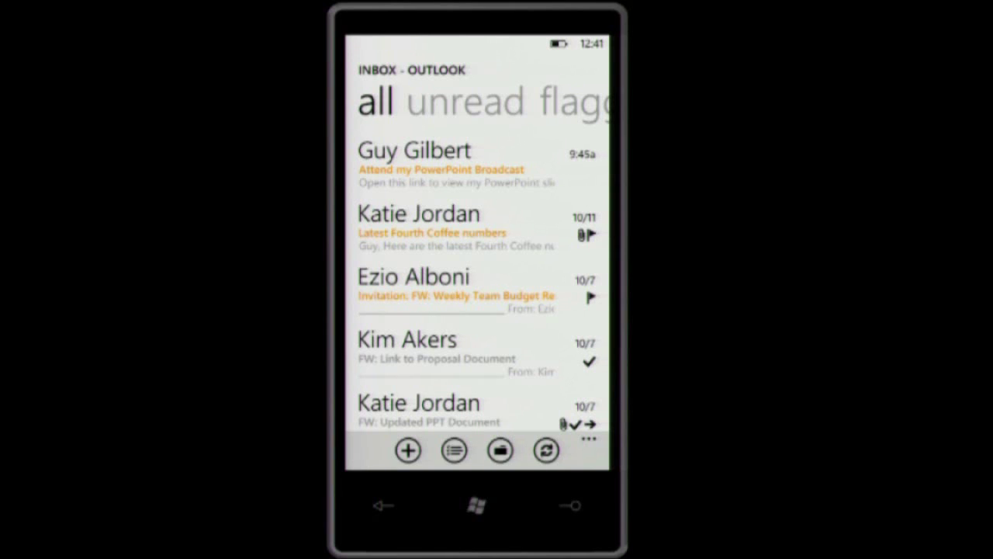
pyautogui.moveTo(499, 247); pyautogui.dragTo(411, 239)
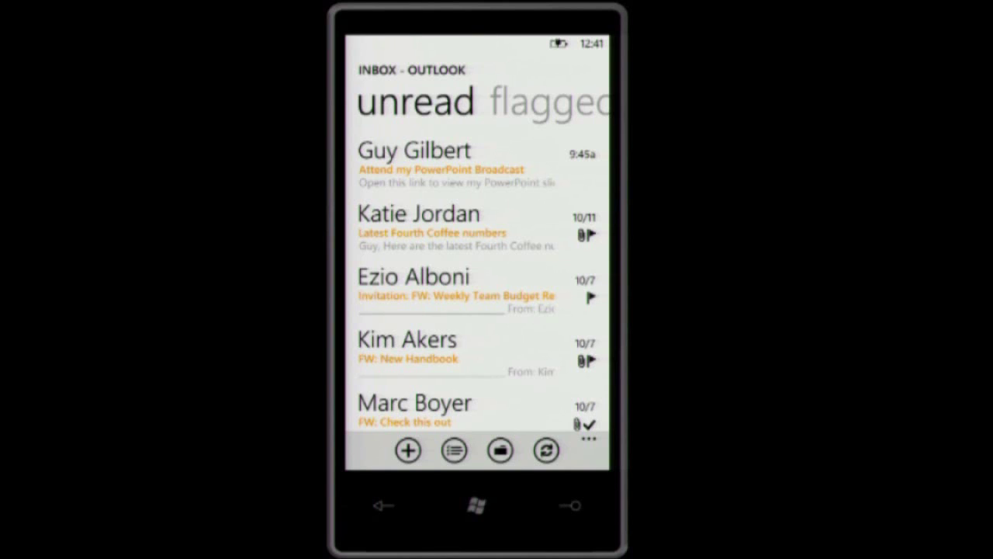
pyautogui.moveTo(512, 256); pyautogui.dragTo(411, 257)
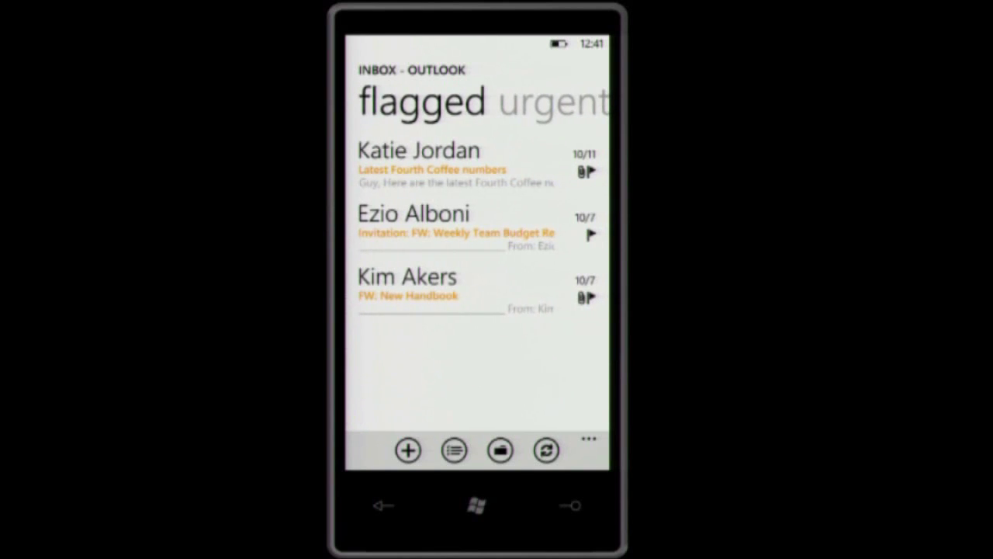
pyautogui.moveTo(499, 247); pyautogui.dragTo(412, 241)
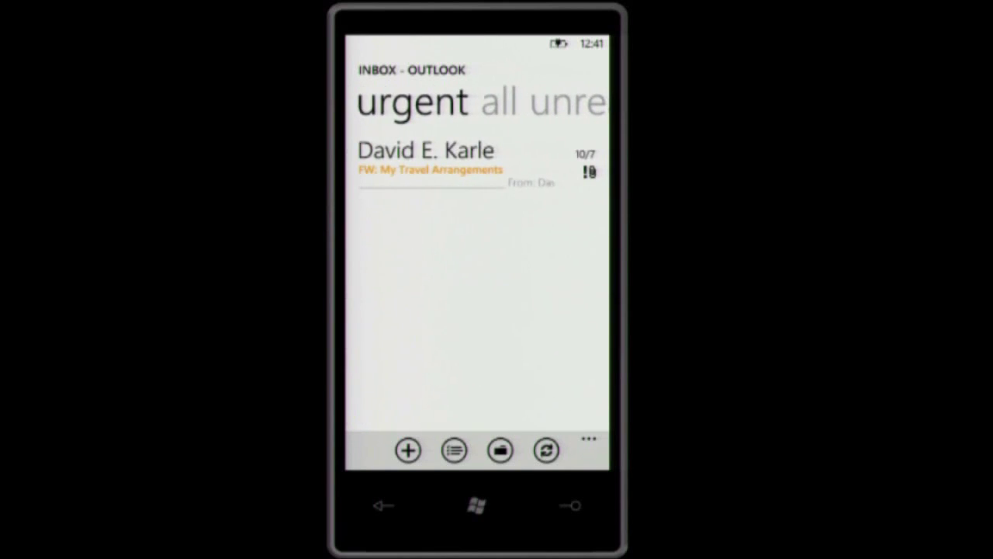
pyautogui.moveTo(500, 247); pyautogui.dragTo(411, 241)
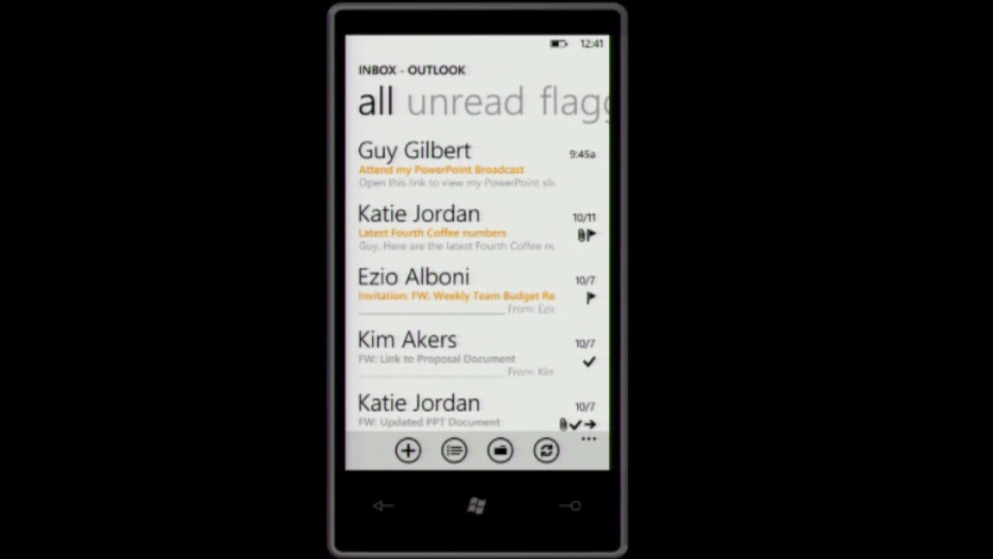
# - Open Fourth Coffee Purchases.xlsx from the "Latest Fourth Coffee numbers" email and review the Syrup Purchases and Daily Averages by Store sheets, returning to Supply Purchases
pyautogui.click(457, 232)
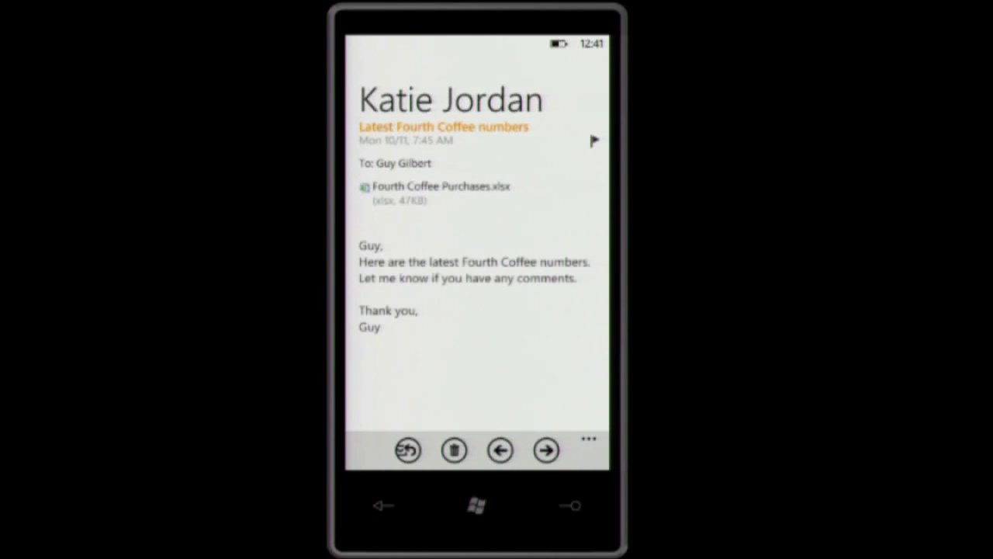
pyautogui.click(435, 192)
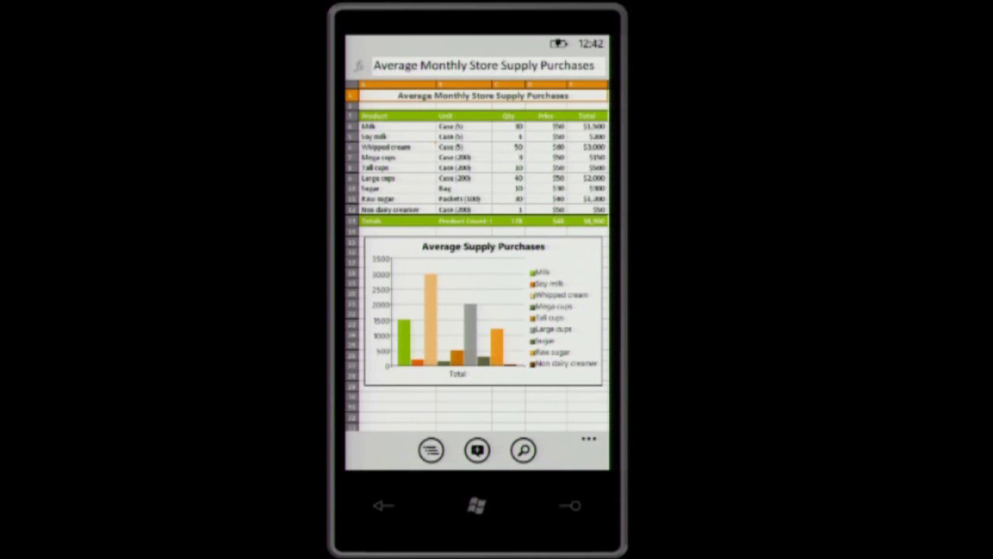
pyautogui.click(430, 451)
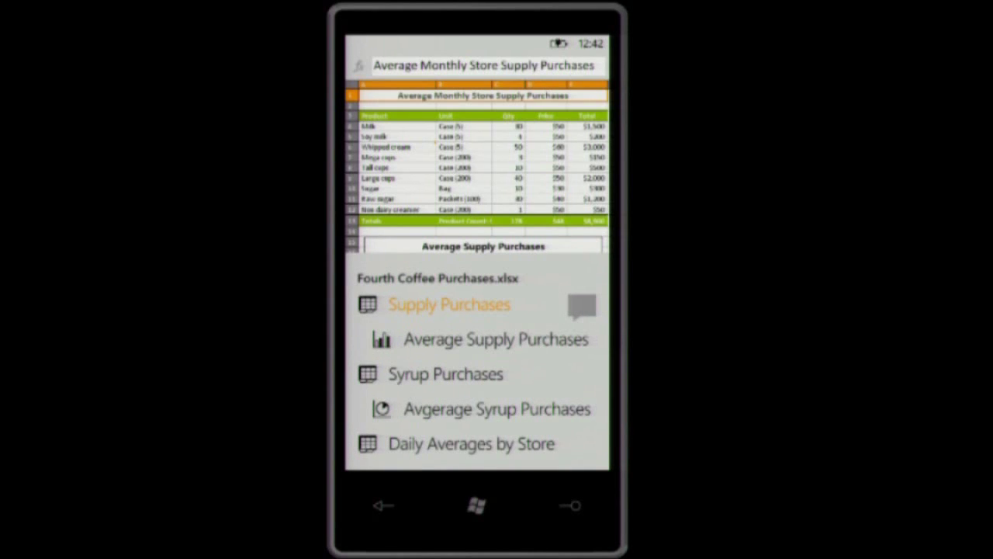
pyautogui.click(444, 374)
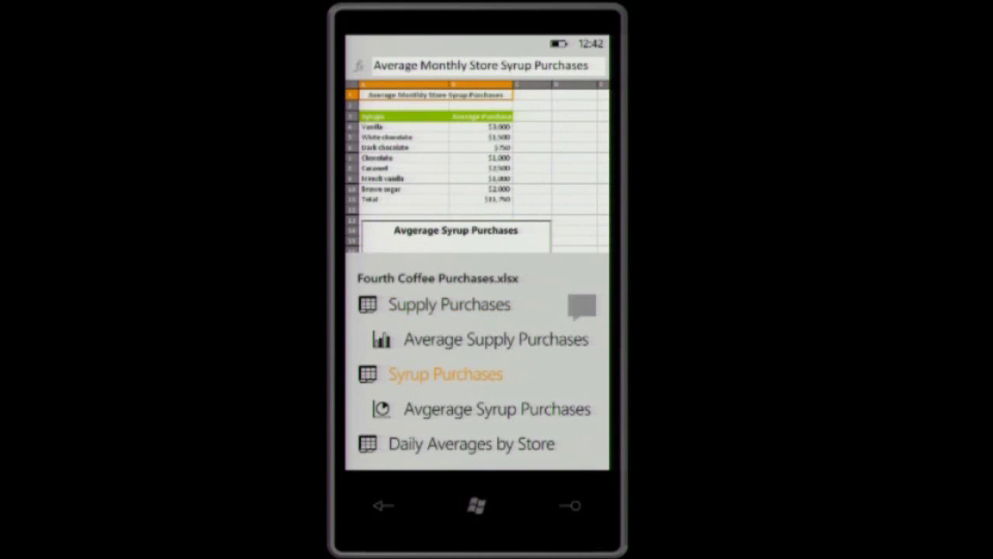
pyautogui.click(471, 444)
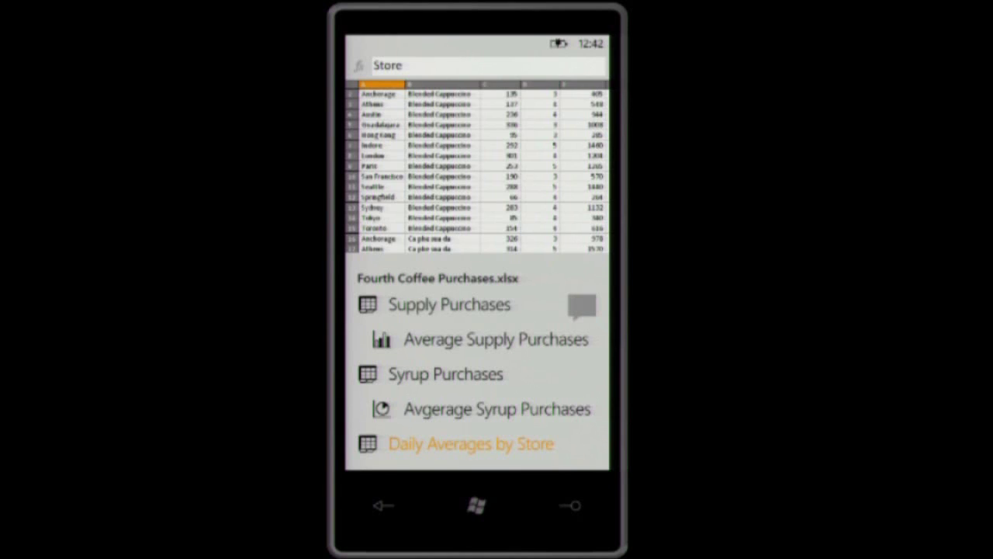
pyautogui.click(450, 305)
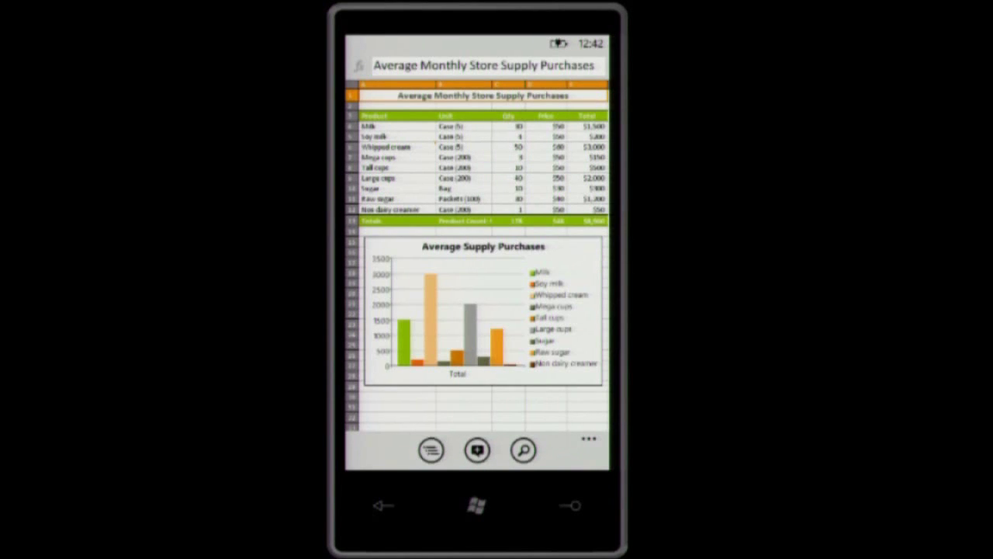
# - Set the Milk quantity in the Supply Purchases table to 3000
pyautogui.click(509, 147)
pyautogui.click(508, 126)
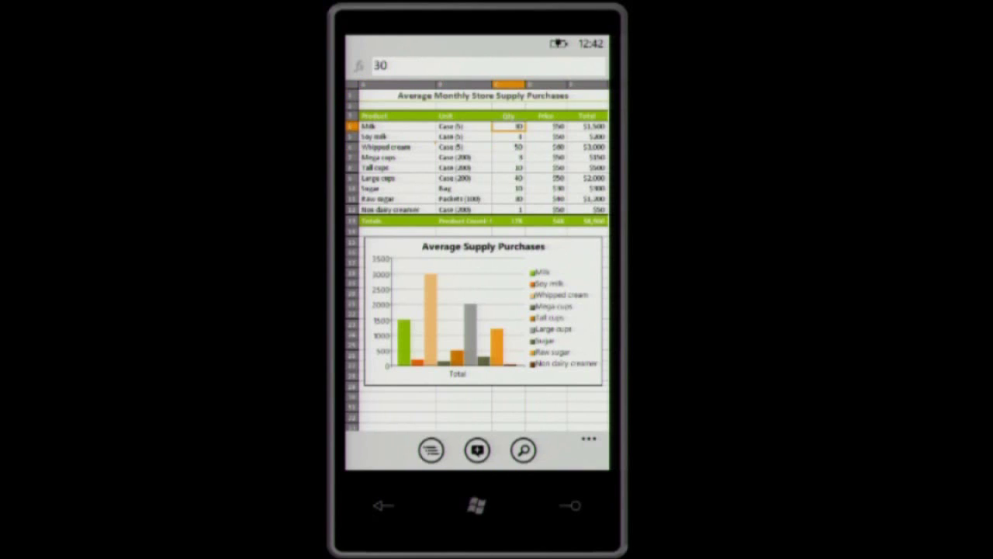
pyautogui.click(388, 66)
pyautogui.write('000')
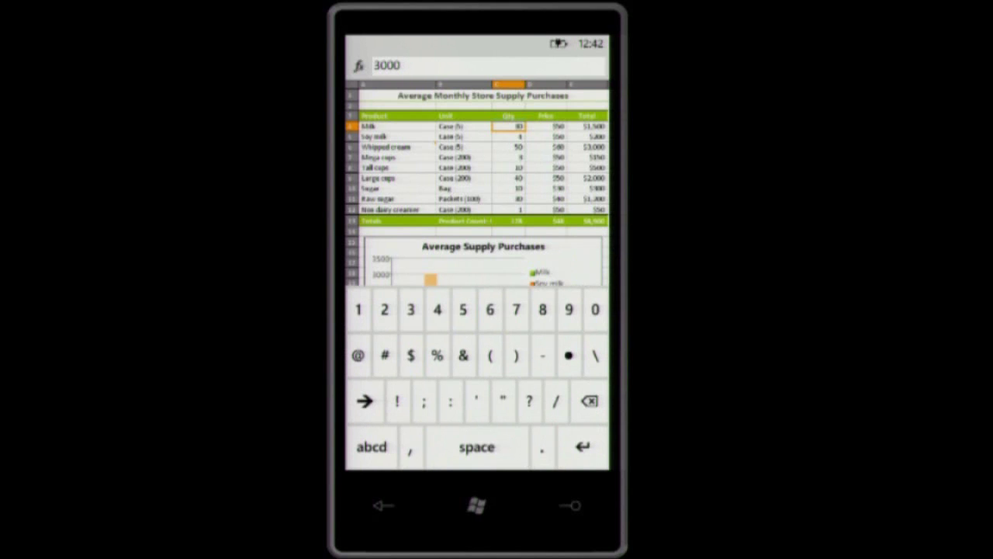
pyautogui.press('Return')
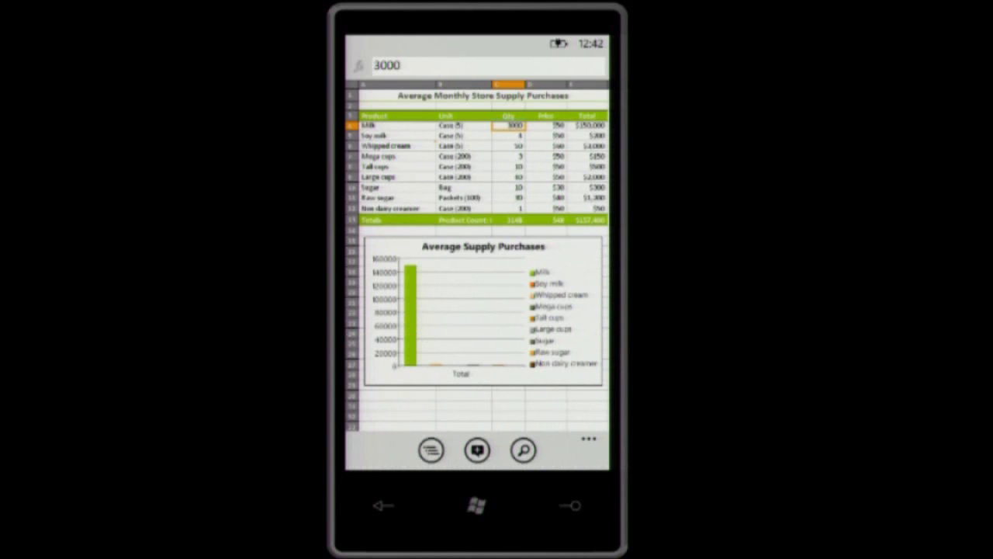
# - Share the workbook by email, saving the changes to the Office hub as Fourth Coffee Purchases(1)
pyautogui.scroll(-1, 488, 310)
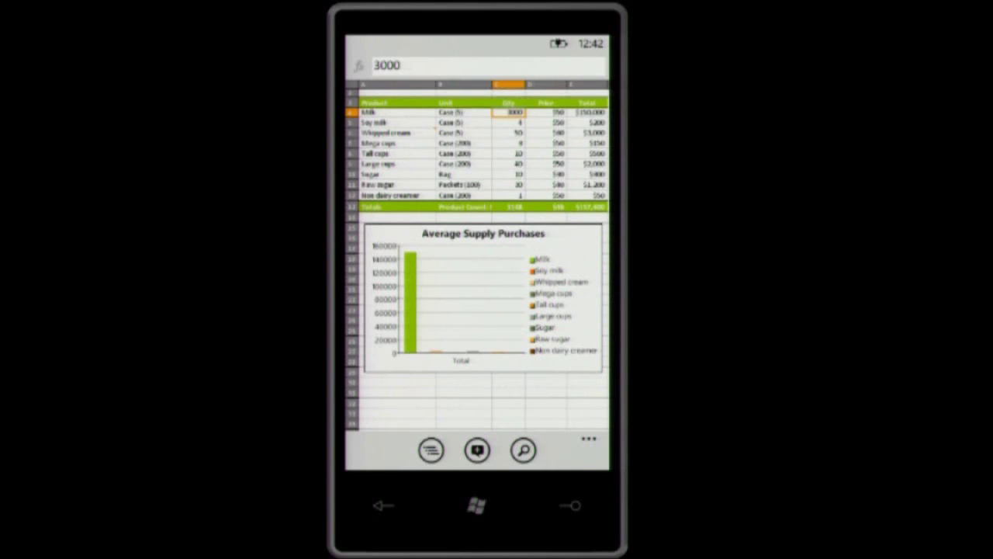
pyautogui.click(589, 438)
pyautogui.moveTo(467, 414); pyautogui.dragTo(467, 367)
pyautogui.click(393, 416)
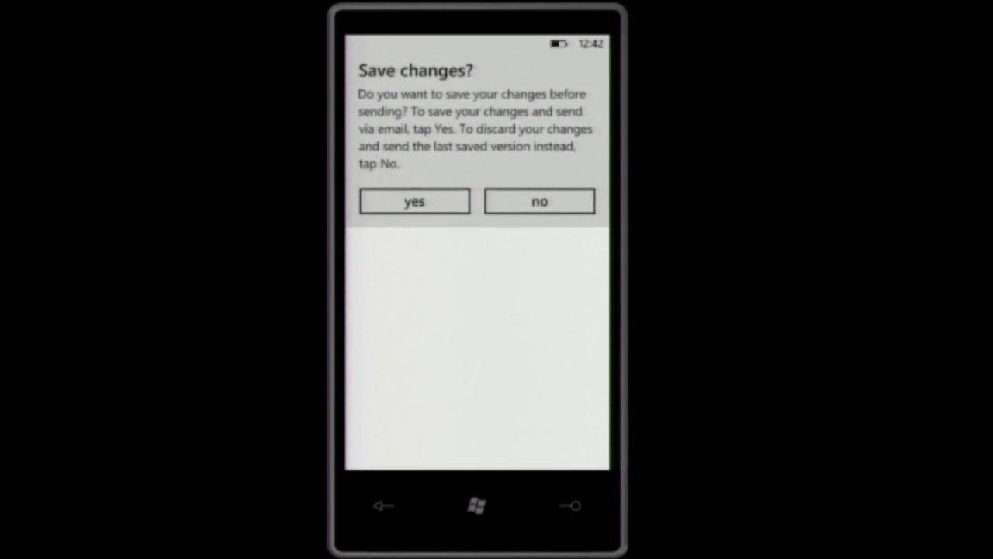
pyautogui.click(415, 201)
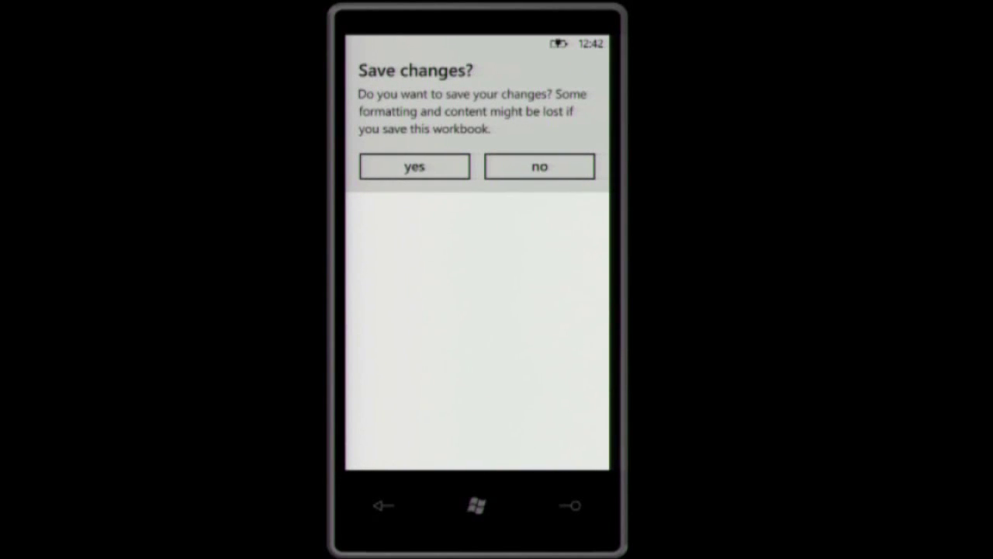
pyautogui.click(406, 173)
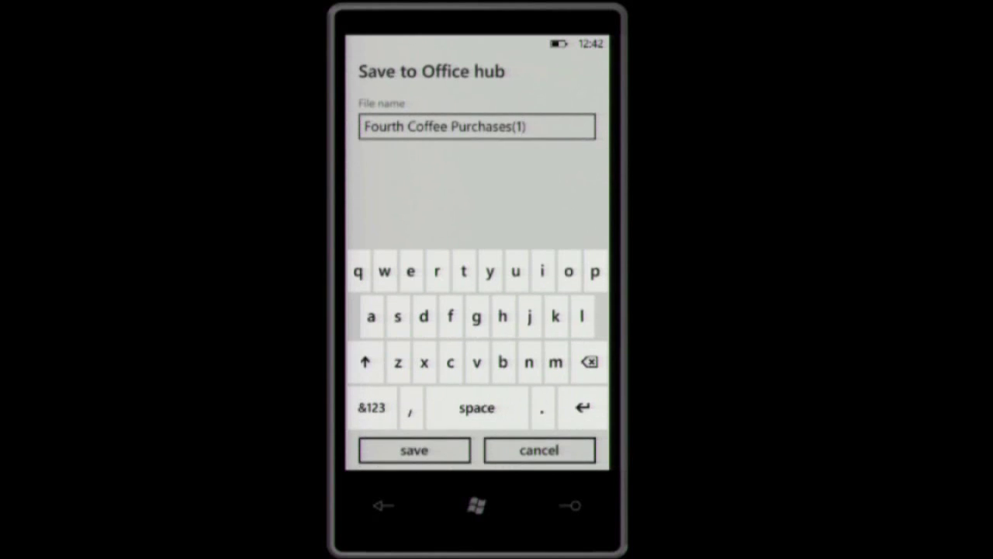
pyautogui.click(423, 454)
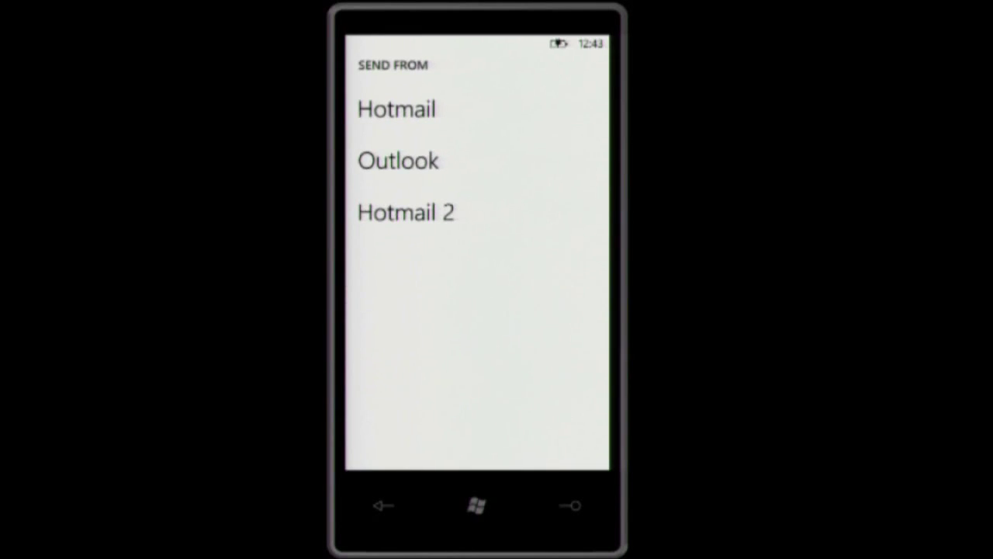
# - Choose the Outlook account for sending and address the message to the colleague who sent the original workbook
pyautogui.click(398, 161)
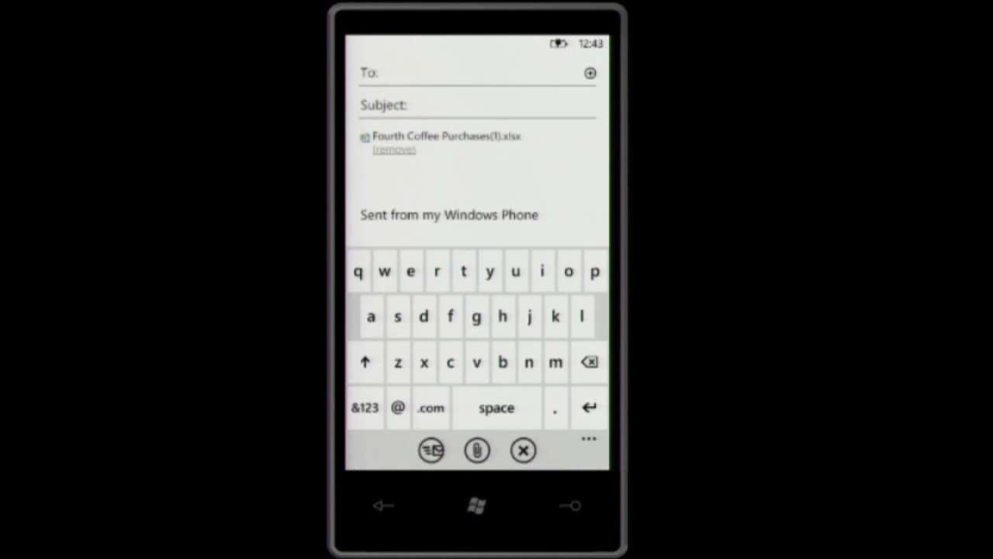
pyautogui.write('ka')
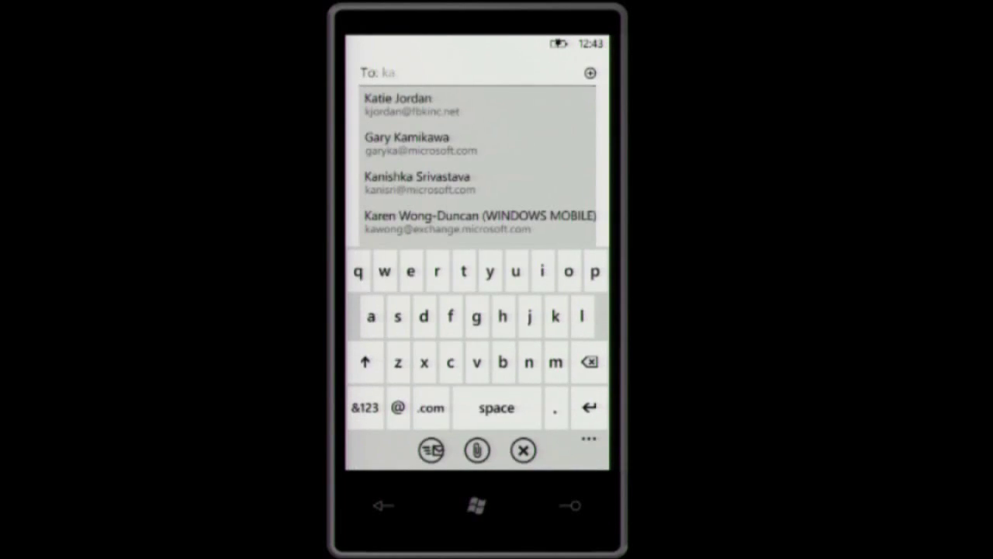
pyautogui.click(398, 104)
# - Enter "Updated numbers" as the email subject and send the message with the attached workbook
pyautogui.click(412, 105)
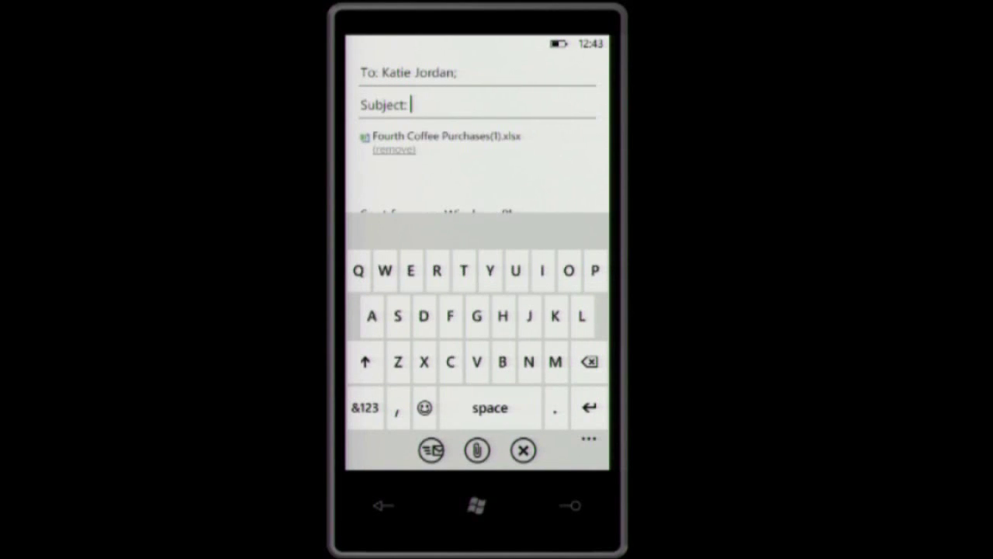
pyautogui.write('Ipdated')
pyautogui.click(399, 228)
pyautogui.write('num')
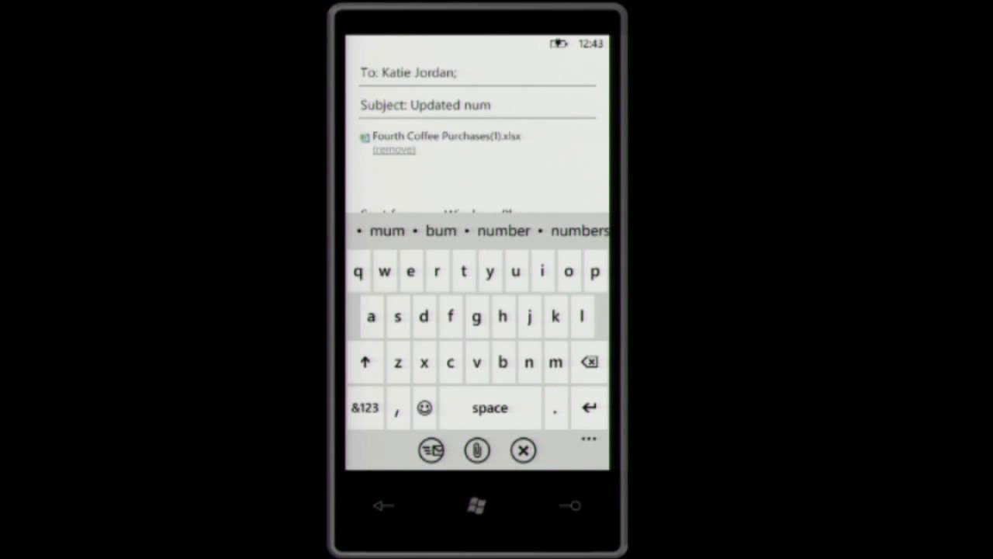
pyautogui.click(580, 230)
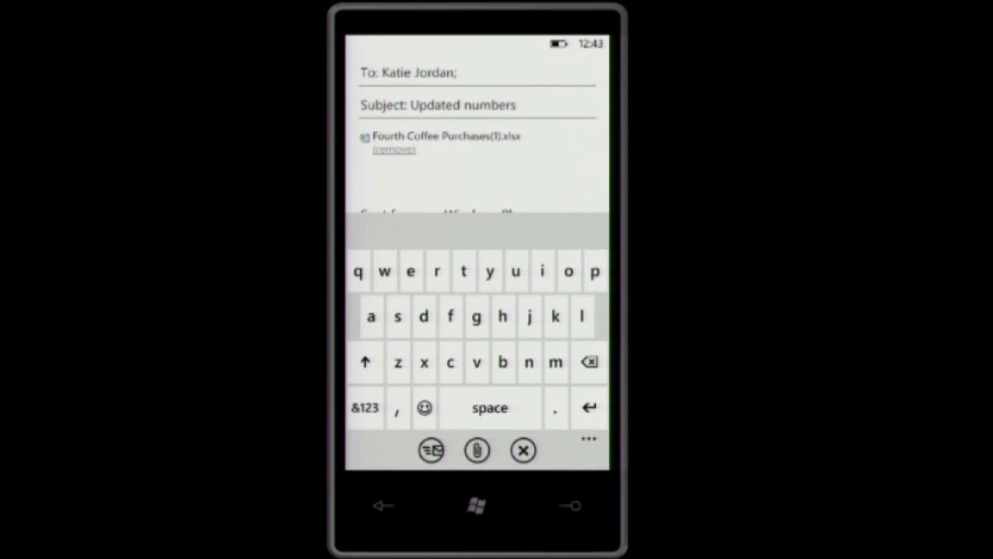
pyautogui.click(432, 451)
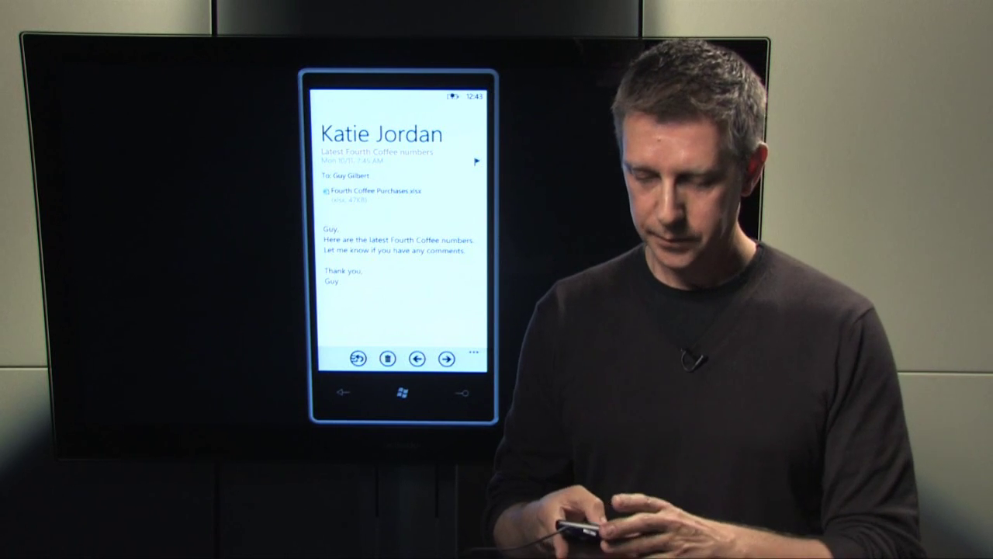
# - Return to the Start screen, open the Office hub and browse its sections from OneNote past Documents
pyautogui.press('super')
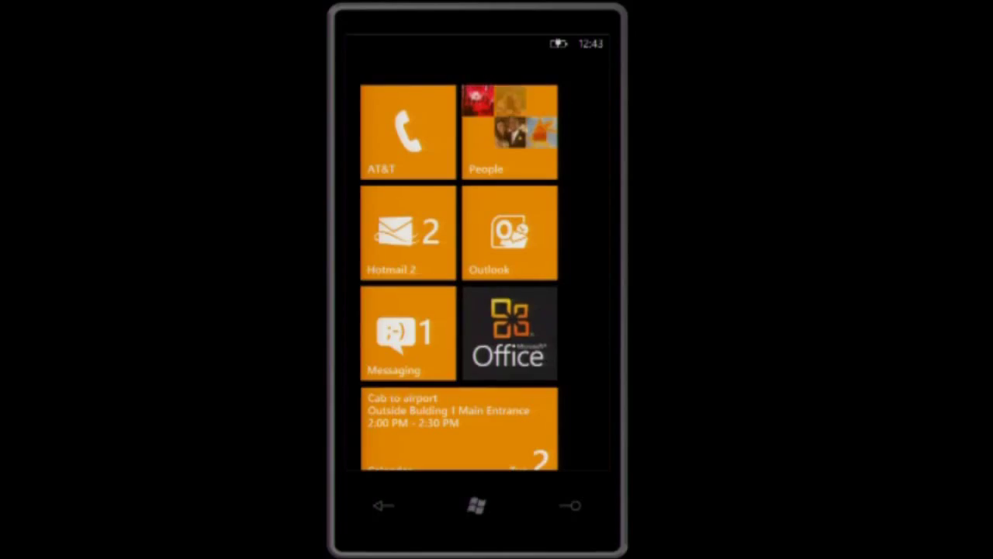
pyautogui.click(421, 285)
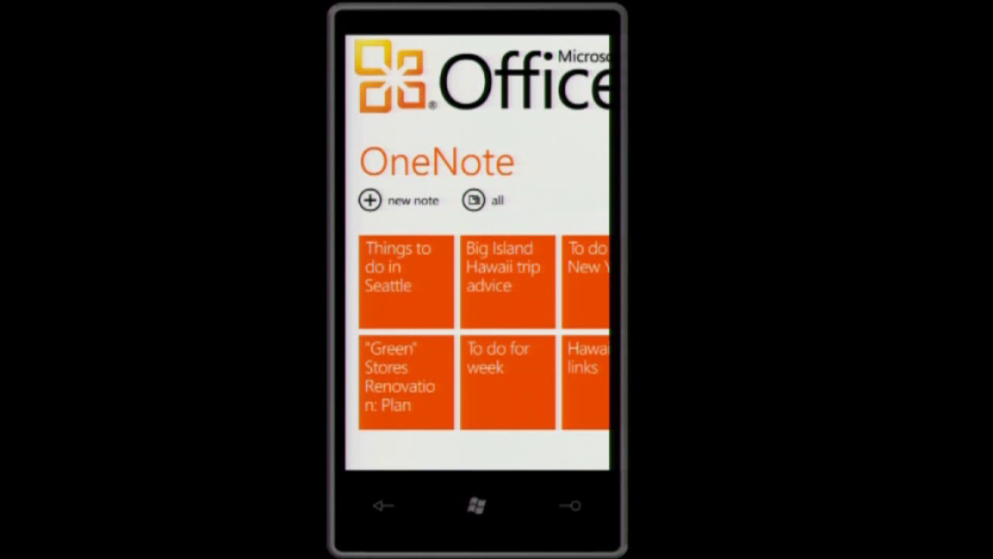
pyautogui.hscroll(5, 478, 311)
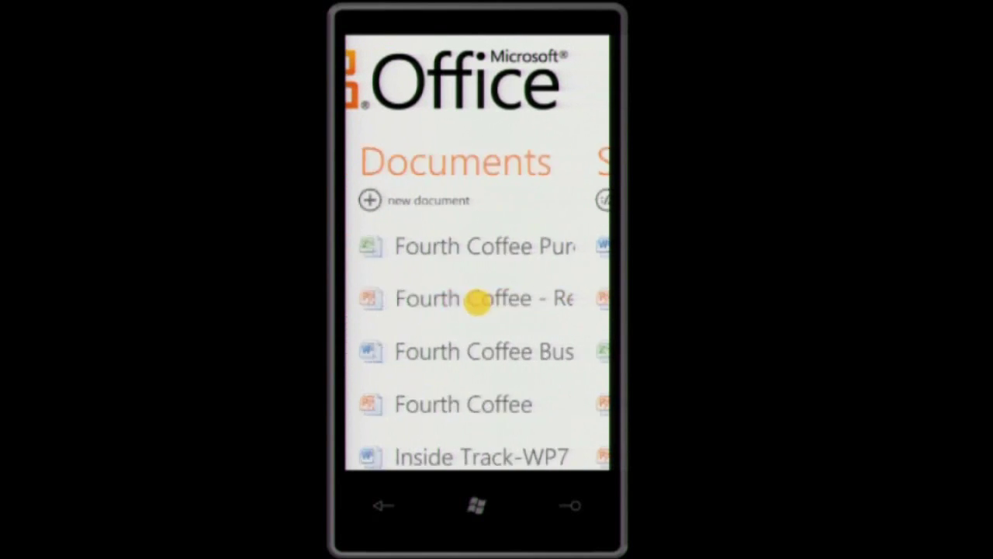
pyautogui.moveTo(479, 297); pyautogui.dragTo(365, 302)
pyautogui.moveTo(495, 329); pyautogui.dragTo(403, 330)
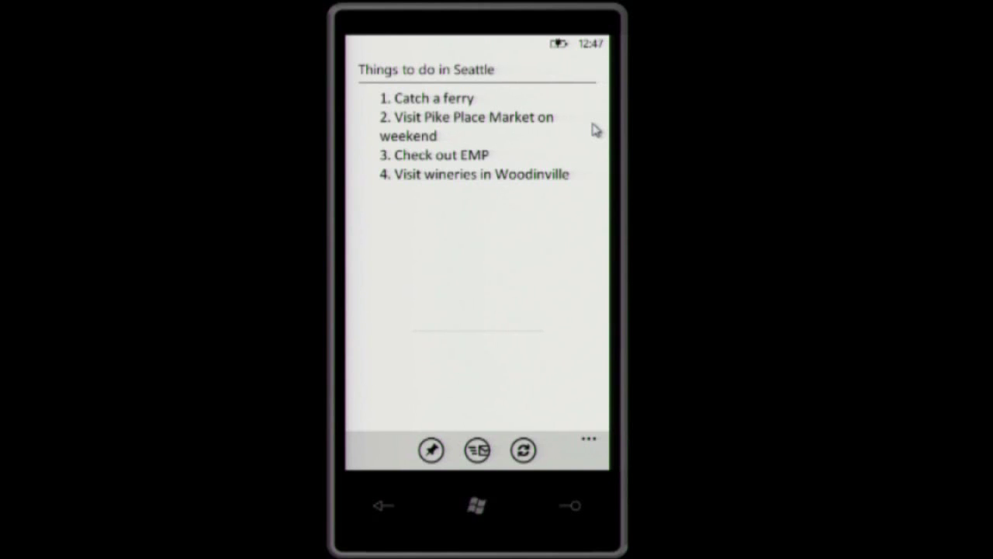
# - Add a fifth item to the Things to do in Seattle list: "Have coffee with" followed by the friend's first name
pyautogui.click(595, 130)
pyautogui.press('Return')
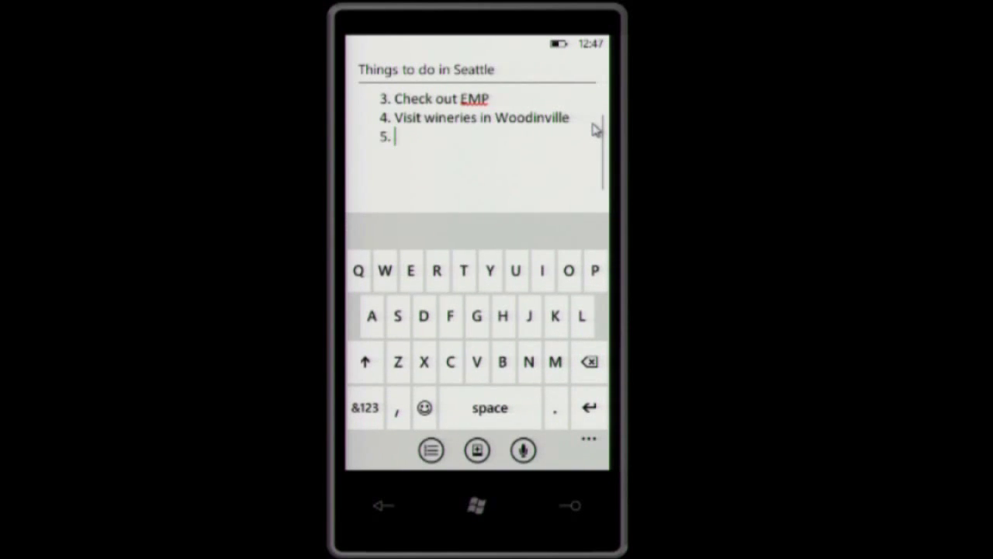
pyautogui.write('Have')
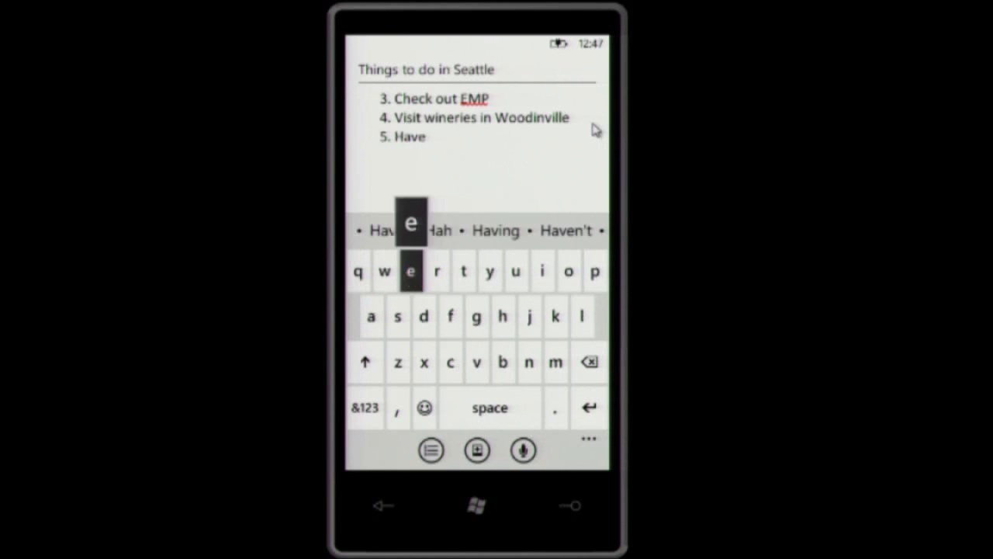
pyautogui.write(' ciff')
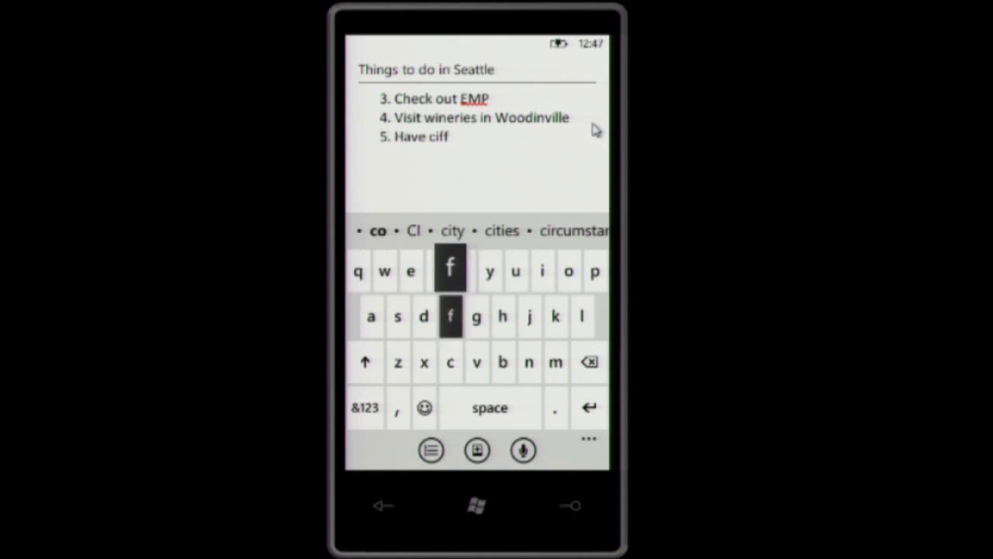
pyautogui.press('BackSpace')
pyautogui.press('BackSpace')
pyautogui.press('BackSpace')
pyautogui.write('offee wi')
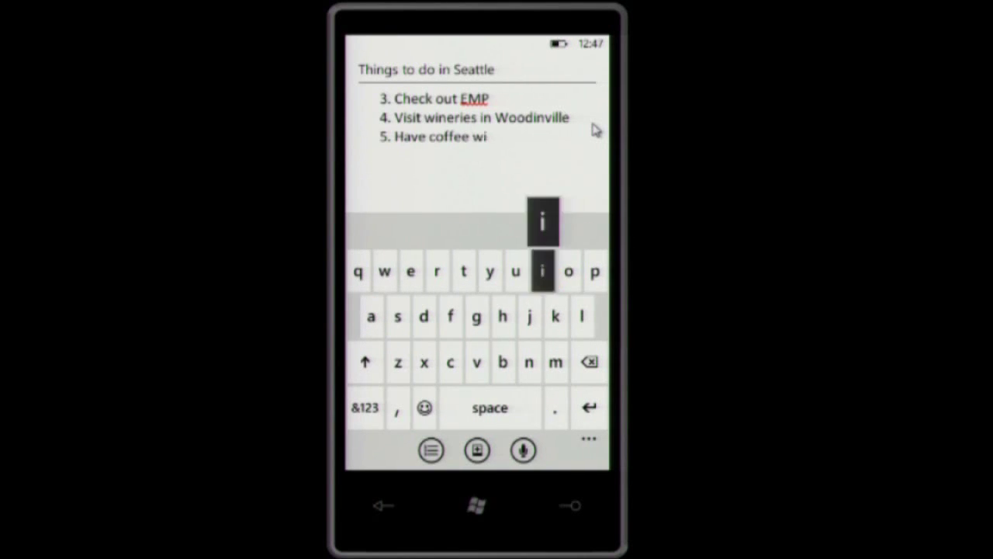
pyautogui.write('th mi')
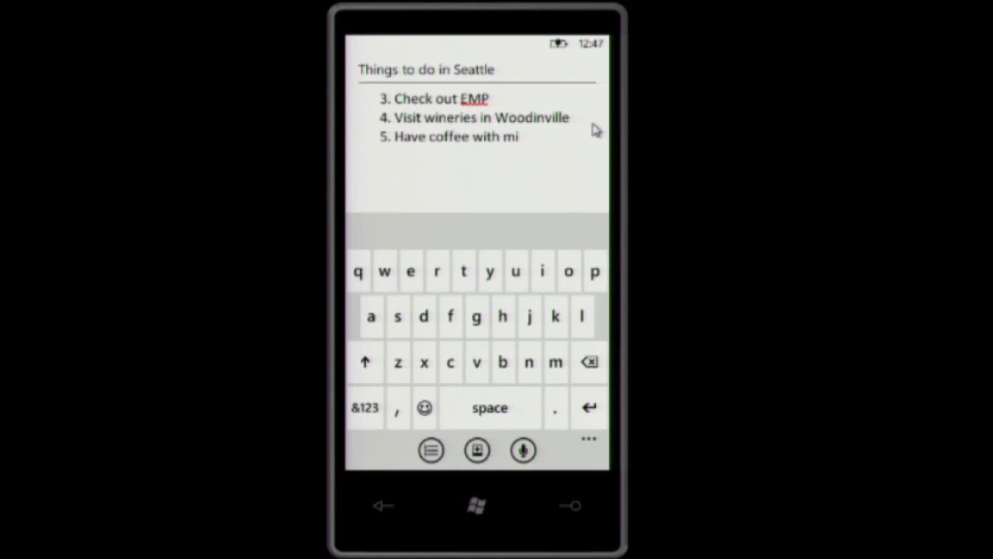
pyautogui.write('chael')
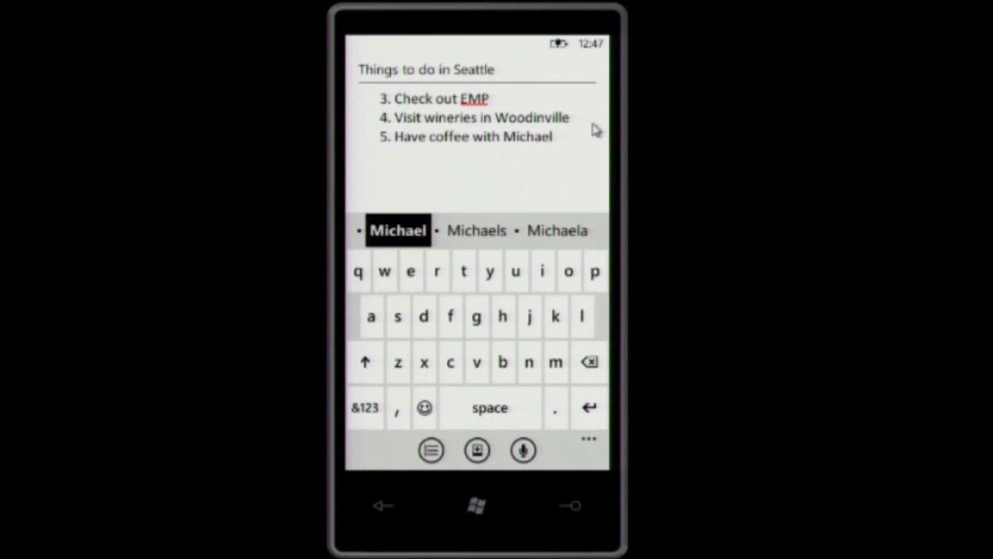
pyautogui.press('Return')
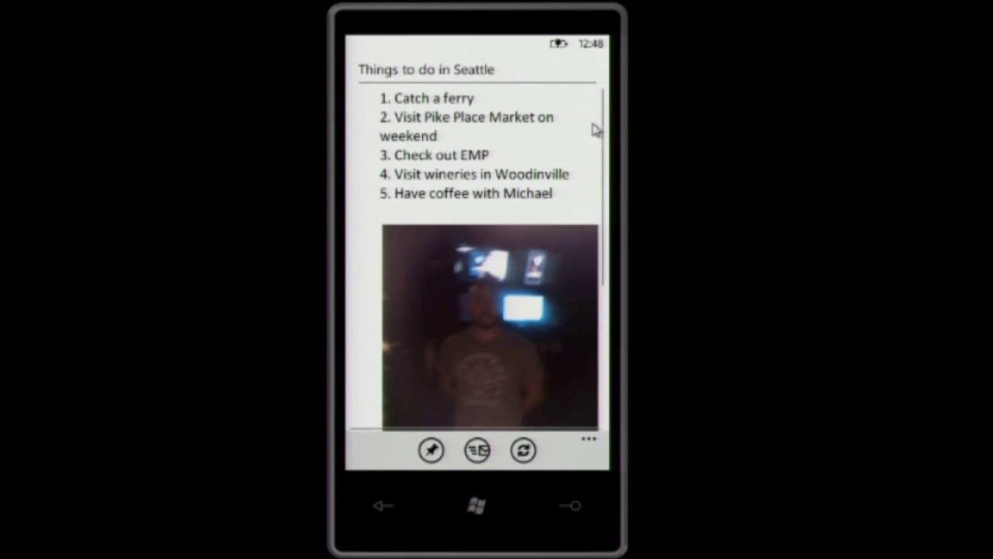
# - Pin the Things to do in Seattle note from the Office hub to the Start screen and open it from there
pyautogui.press('F1')
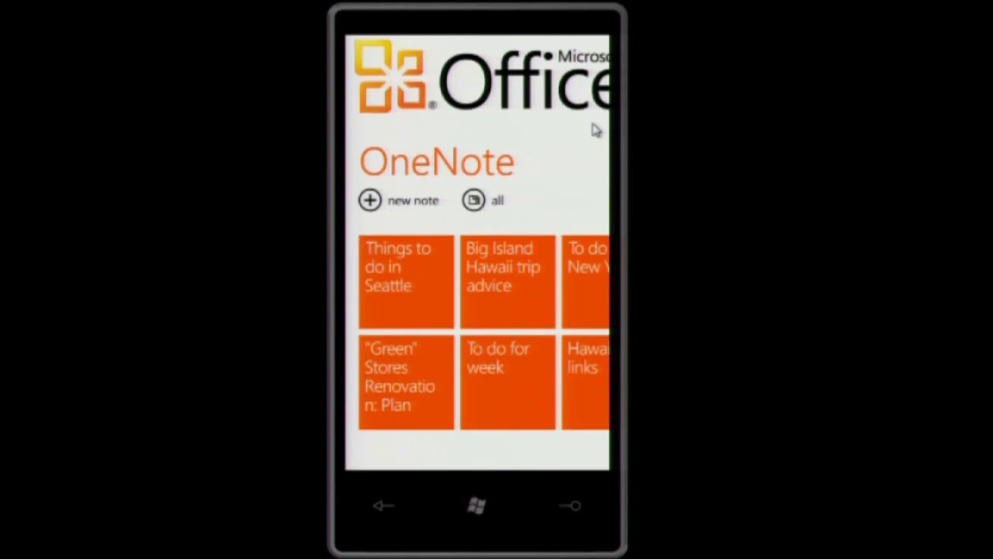
pyautogui.click(405, 282)
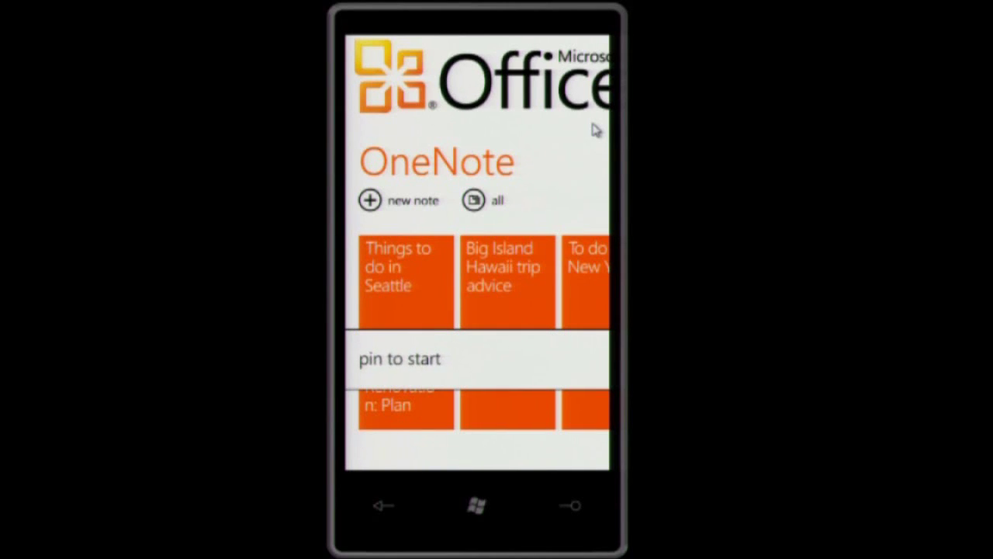
pyautogui.click(400, 359)
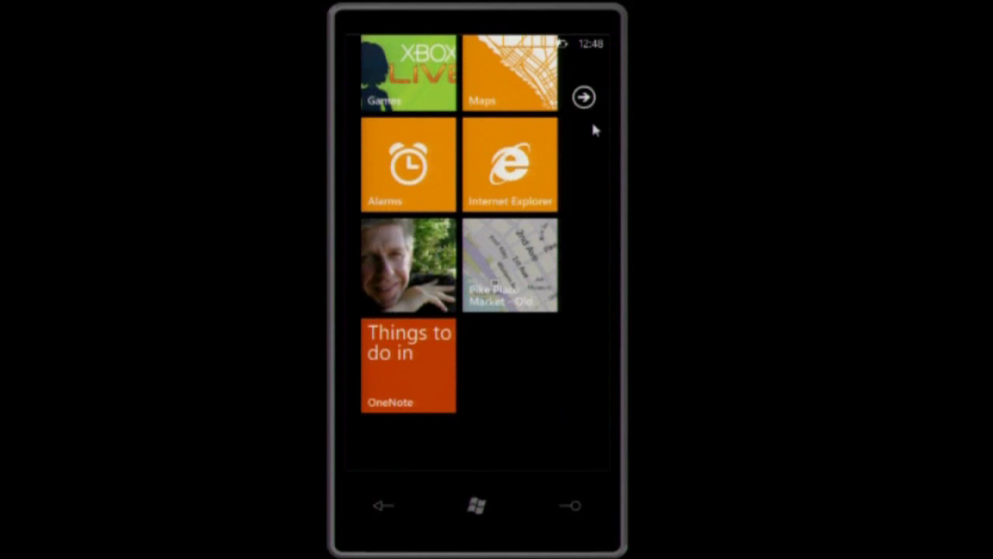
pyautogui.click(408, 365)
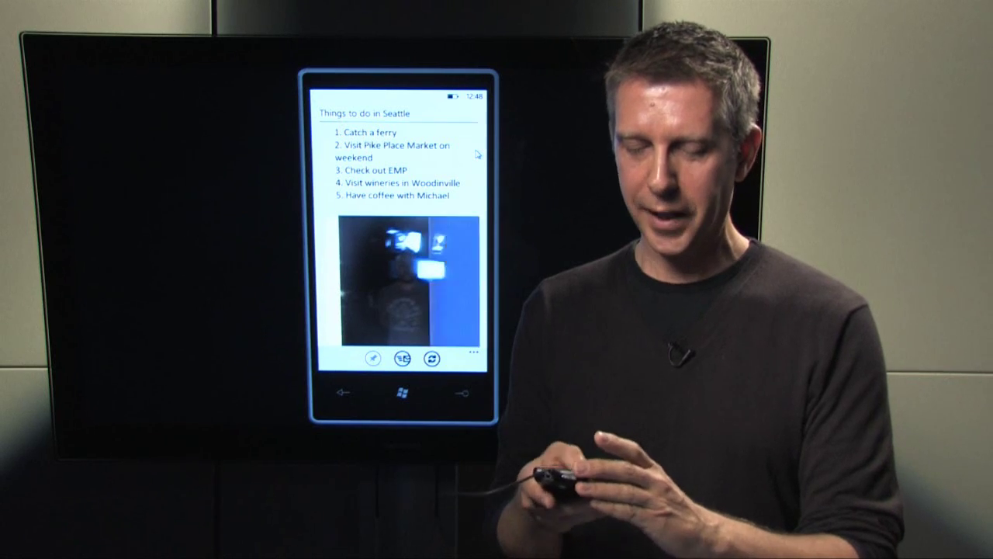
# - Return to the Office hub, open the Fourth Coffee presentation from Documents and step through its slides
pyautogui.press('F1')
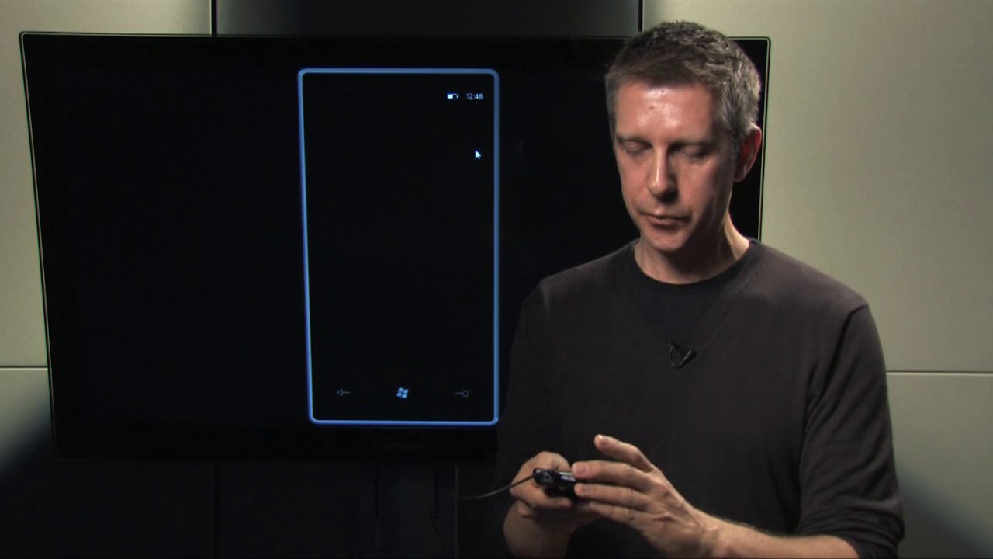
pyautogui.scroll(10, 477, 154)
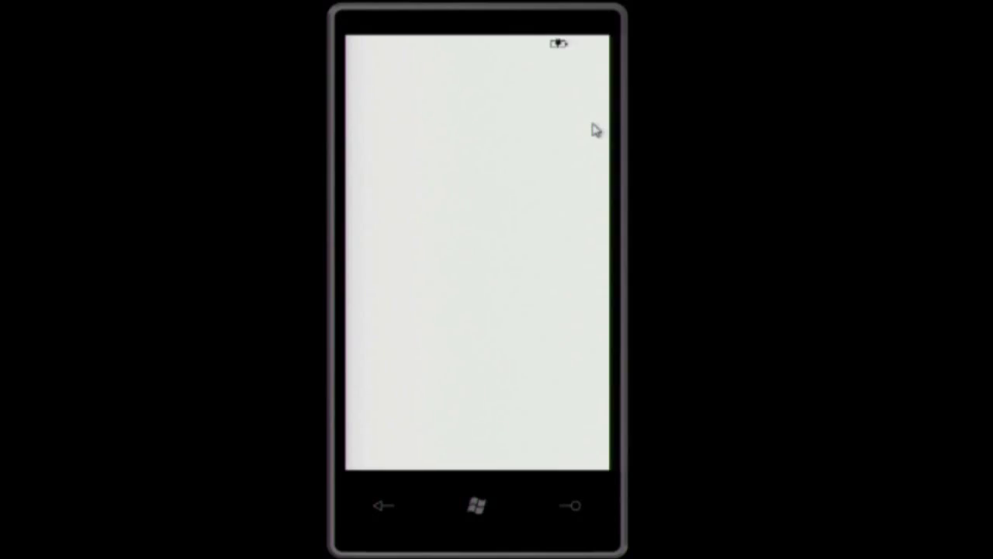
pyautogui.moveTo(522, 326); pyautogui.dragTo(372, 326)
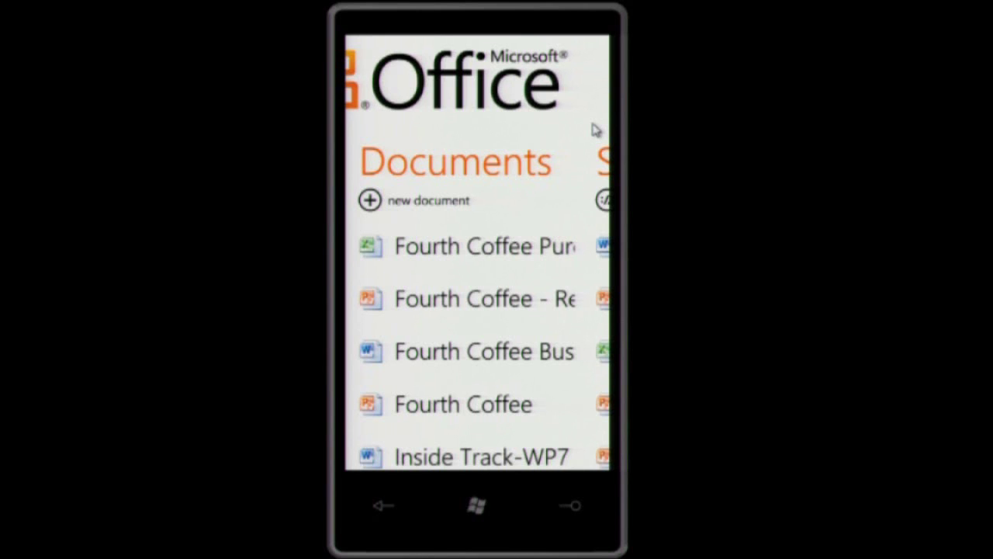
pyautogui.click(423, 297)
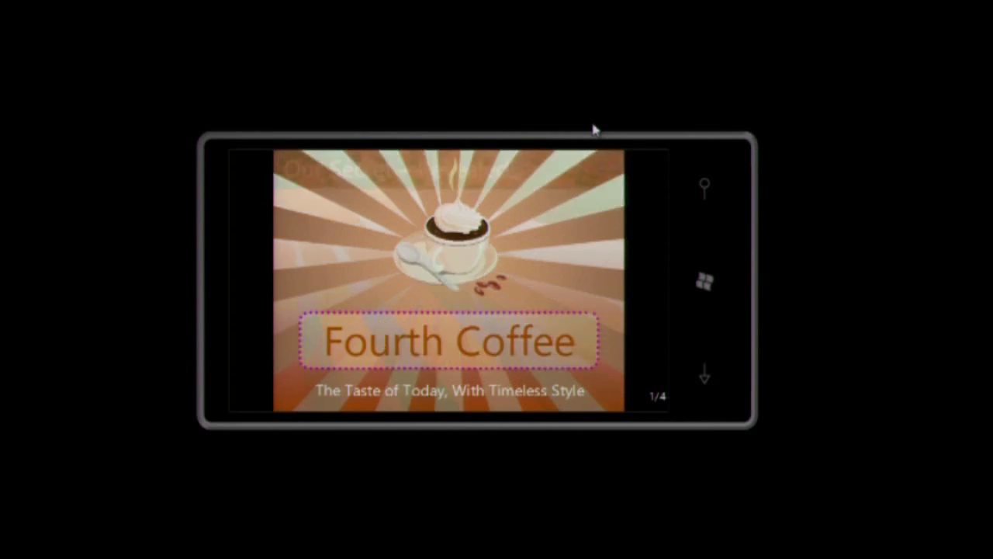
pyautogui.click(516, 320)
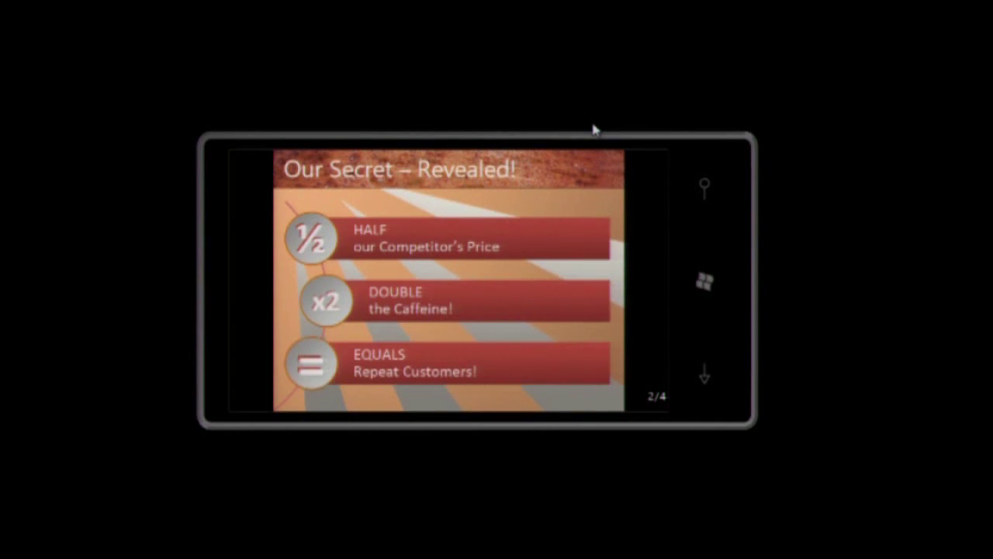
pyautogui.press('Right')
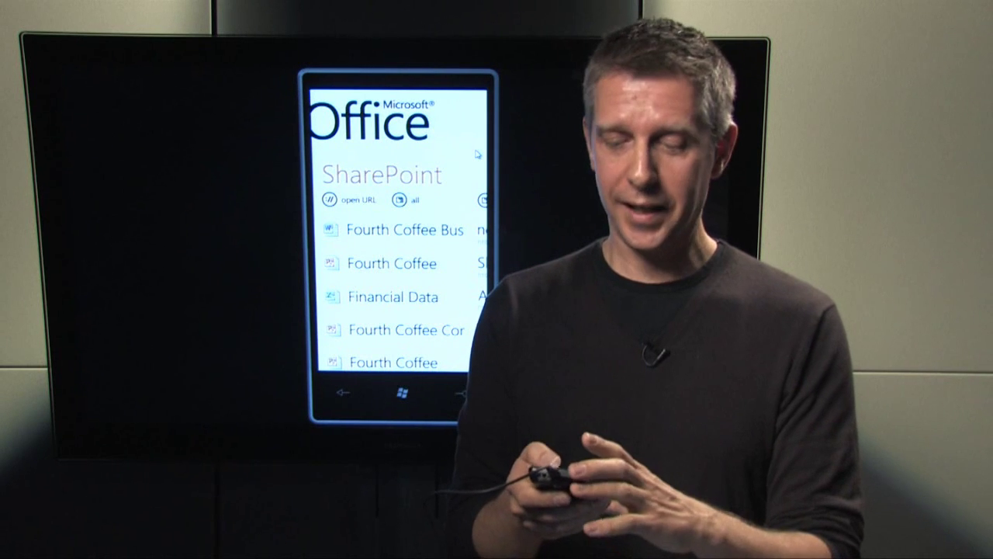
# - Open the newfourthcoffee SharePoint site from the Office hub and open Fourth Coffee Business Plan from its Shared Documents
pyautogui.moveTo(383, 295); pyautogui.dragTo(326, 295)
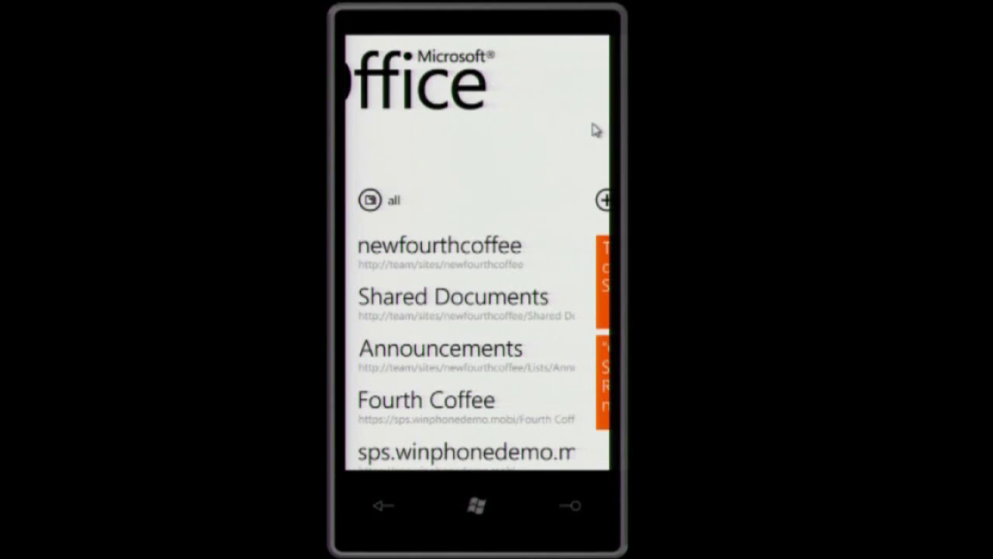
pyautogui.click(439, 247)
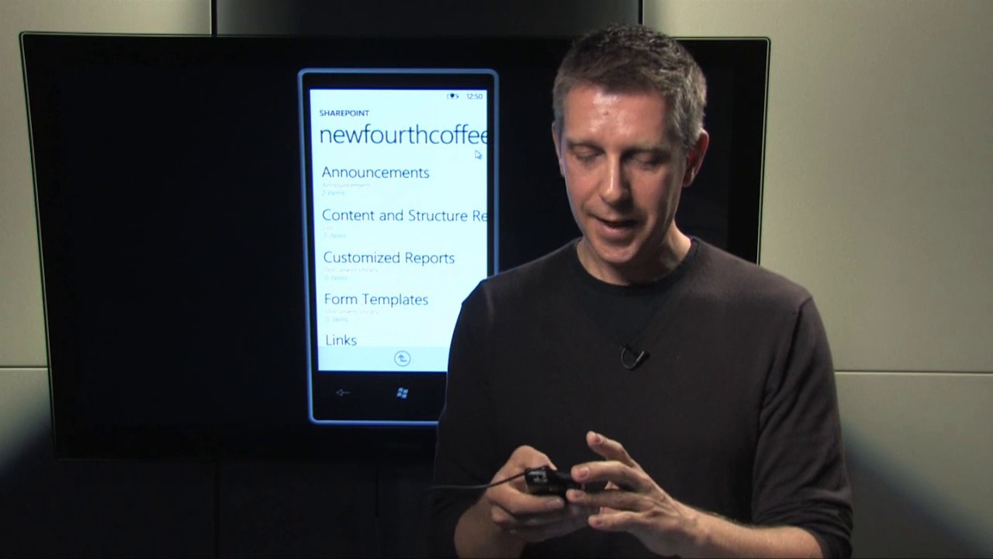
pyautogui.scroll(-1, 478, 154)
pyautogui.scroll(-2, 477, 153)
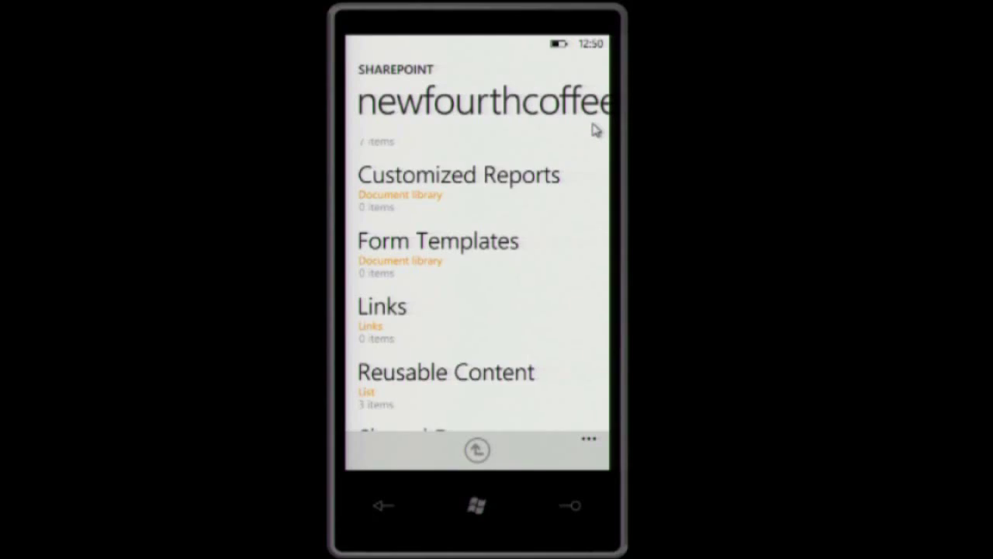
pyautogui.scroll(-2, 596, 131)
pyautogui.scroll(-1, 533, 273)
pyautogui.click(453, 288)
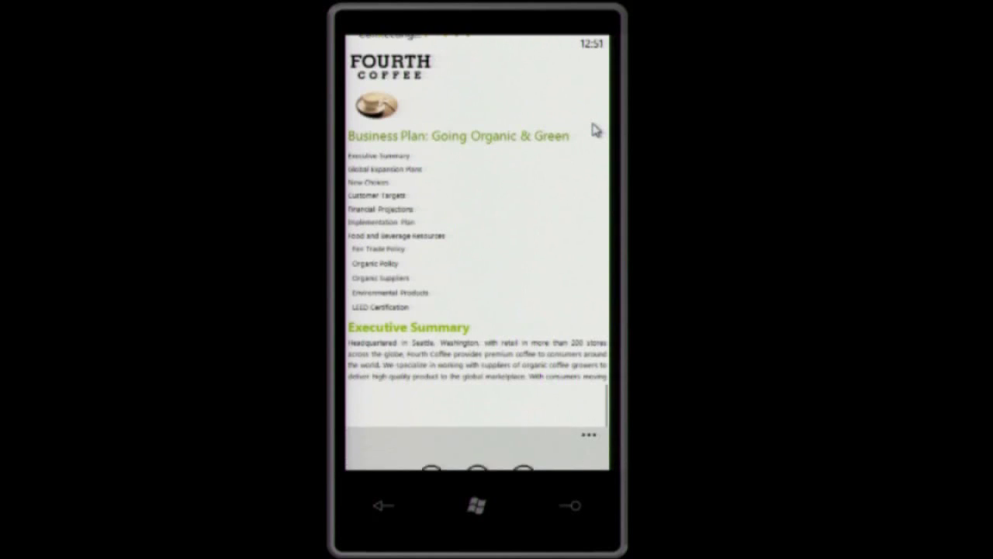
# - Use the outline of Fourth Coffee Business Plan to jump to the New Choices and Implementation Plan sections
pyautogui.moveTo(517, 377); pyautogui.dragTo(517, 279)
pyautogui.click(432, 450)
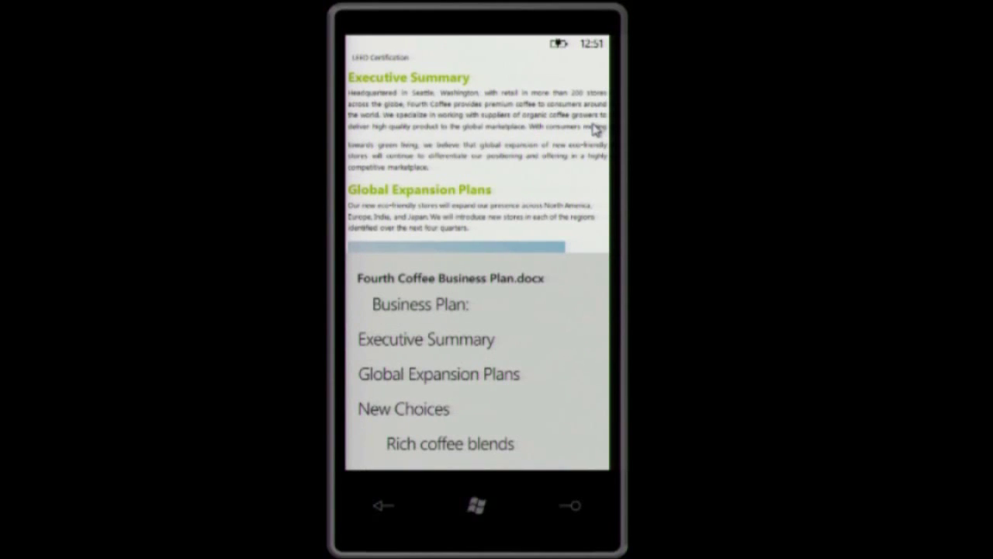
pyautogui.moveTo(412, 371); pyautogui.dragTo(412, 325)
pyautogui.moveTo(550, 393); pyautogui.dragTo(550, 279)
pyautogui.click(462, 368)
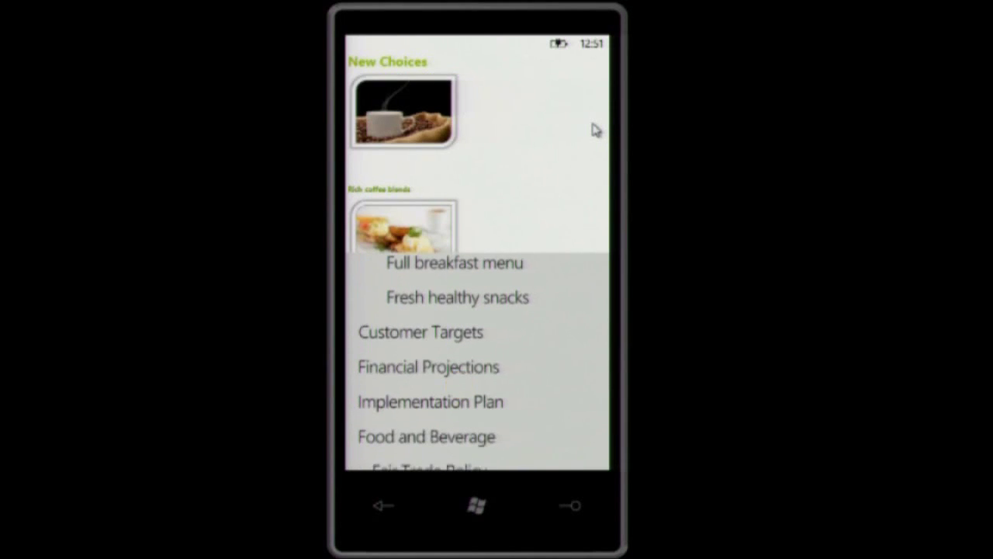
pyautogui.click(458, 400)
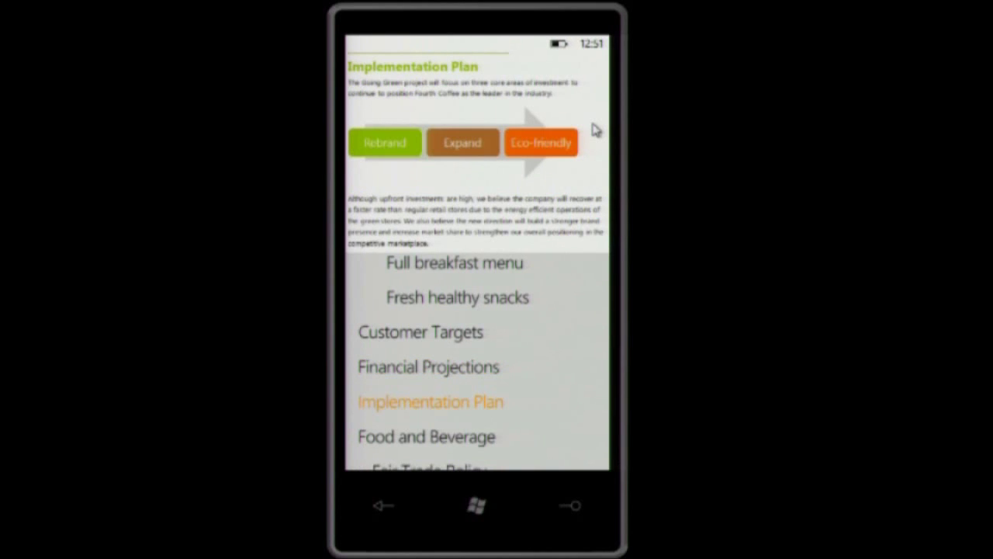
# - Close the outline and add the comment "400" to the number 200 in the business plan's Executive Summary
pyautogui.click(593, 124)
pyautogui.click(524, 447)
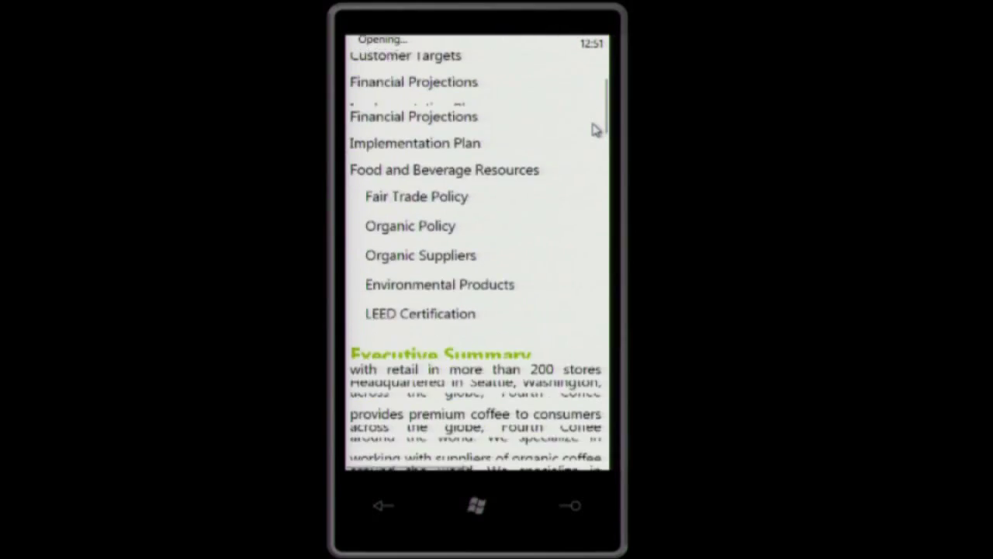
pyautogui.click(576, 272)
pyautogui.moveTo(577, 271); pyautogui.dragTo(554, 362)
pyautogui.moveTo(569, 204); pyautogui.dragTo(562, 101)
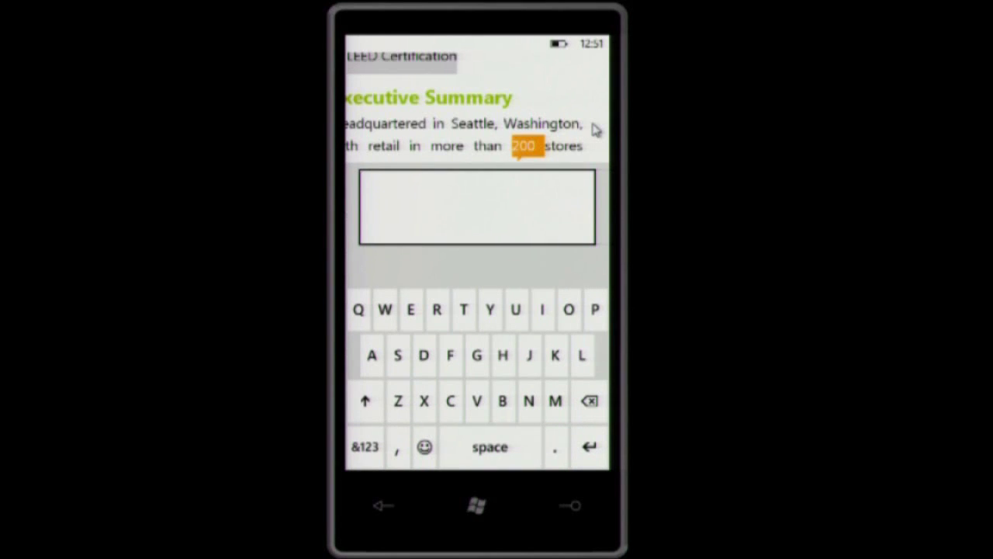
pyautogui.write('400')
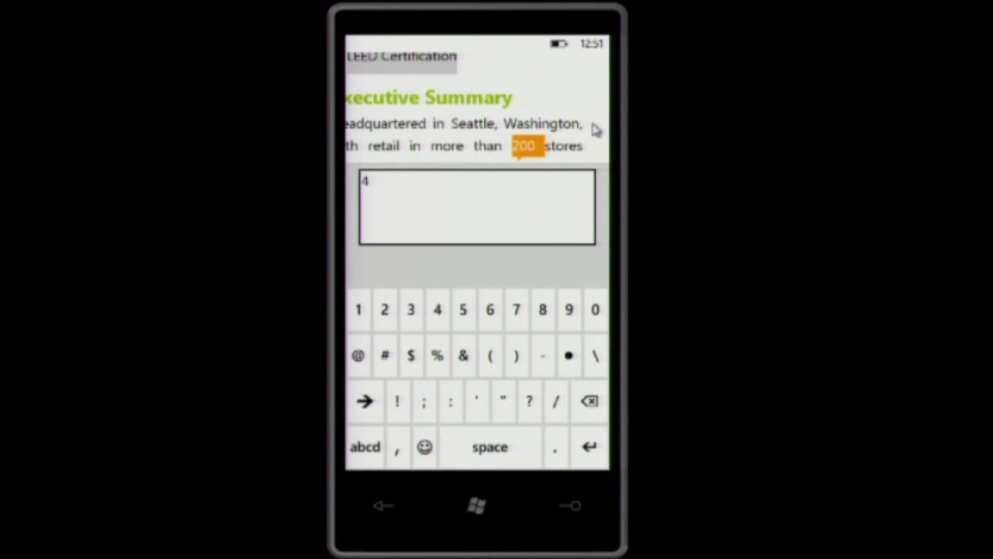
pyautogui.press('Return')
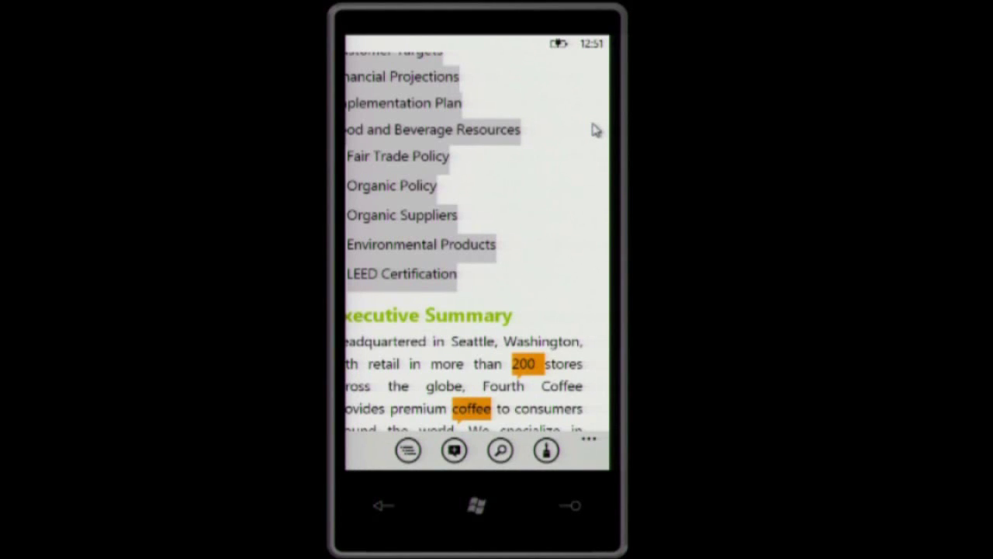
# - Return to Shared Documents and start an email with the link to Fourth Coffee Business Plan, addressed to a colleague
pyautogui.press('F1')
pyautogui.press('F1')
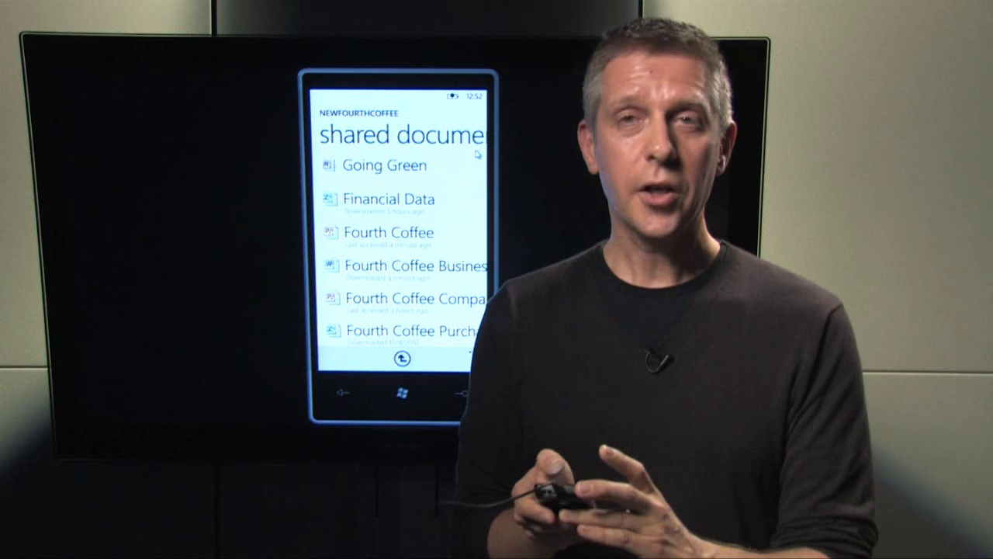
pyautogui.click(380, 266)
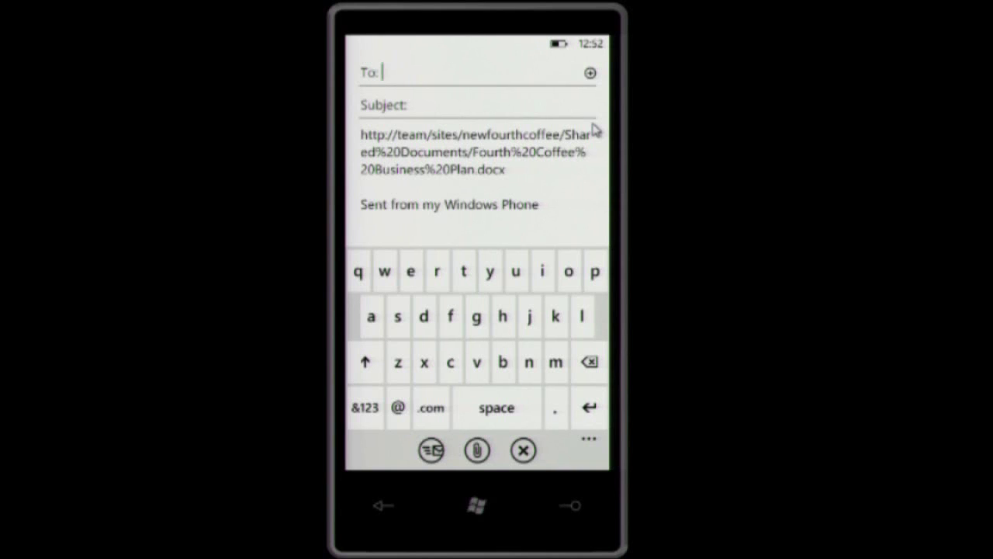
pyautogui.write('kat')
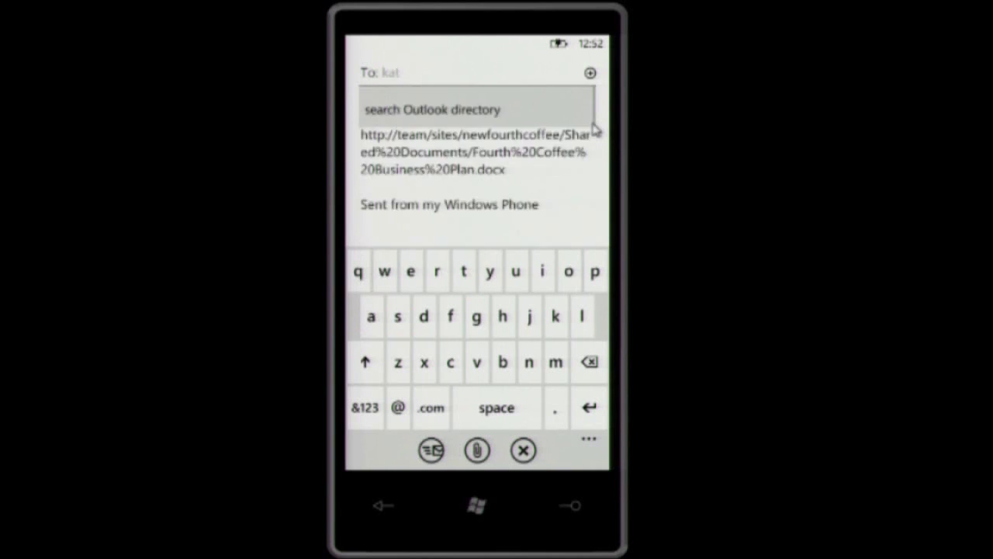
pyautogui.click(594, 122)
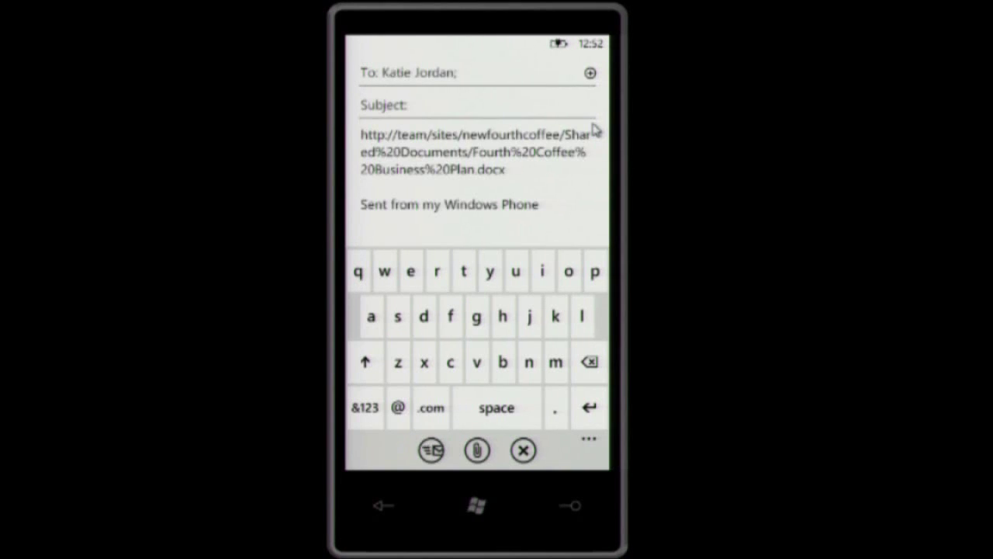